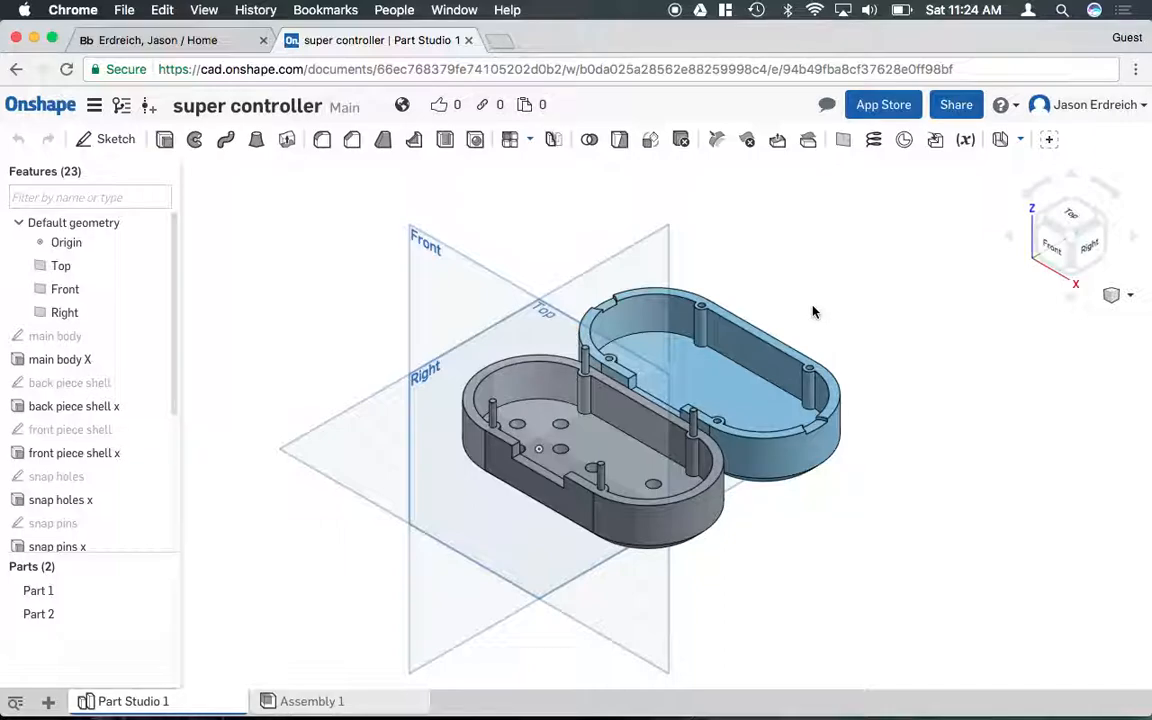
Create a drawing of Part Studio 1 from the ANSI_A_INCH.dwt template with four views
right_click_drag(777, 314, 681, 403)
right_click_drag(735, 373, 700, 377)
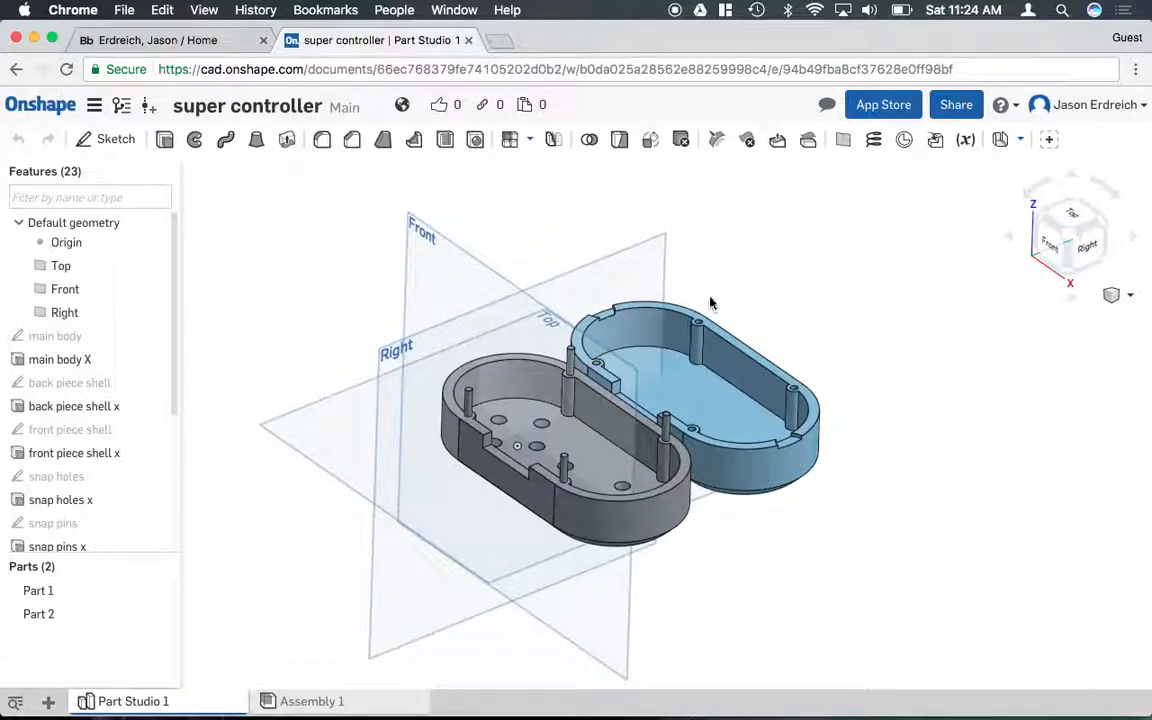
mouse_move(697, 302)
right_mouse_down()
mouse_move(694, 226)
mouse_move(699, 293)
right_mouse_up()
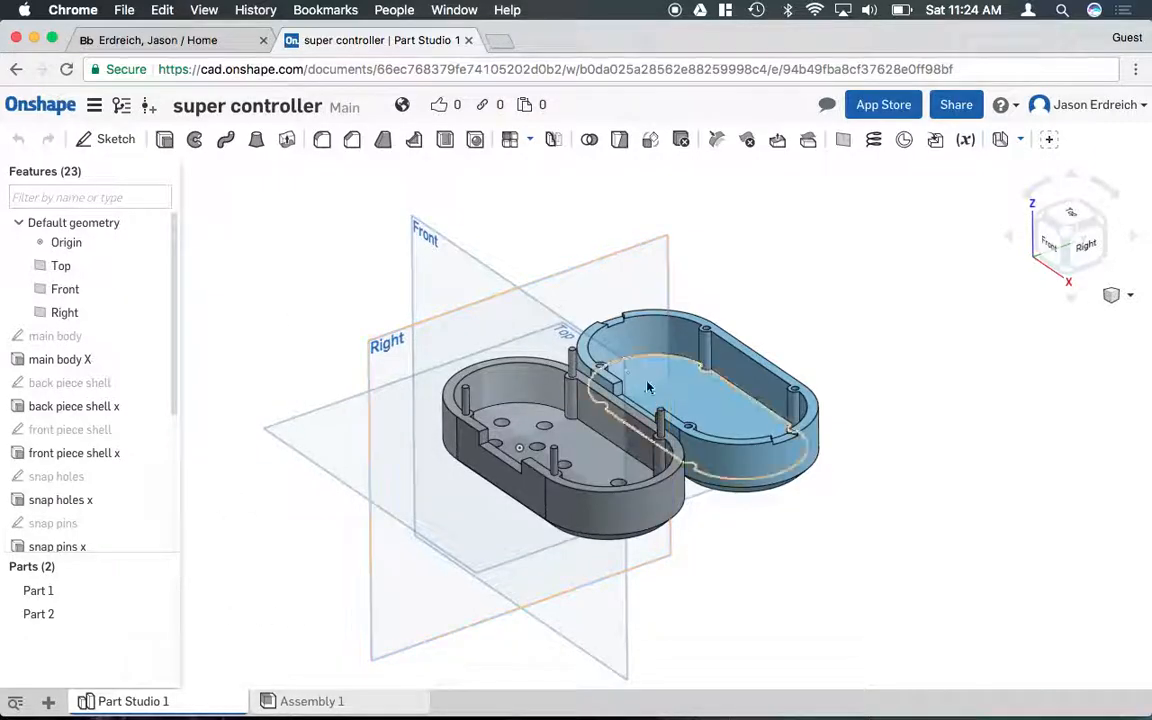
right_click(168, 704)
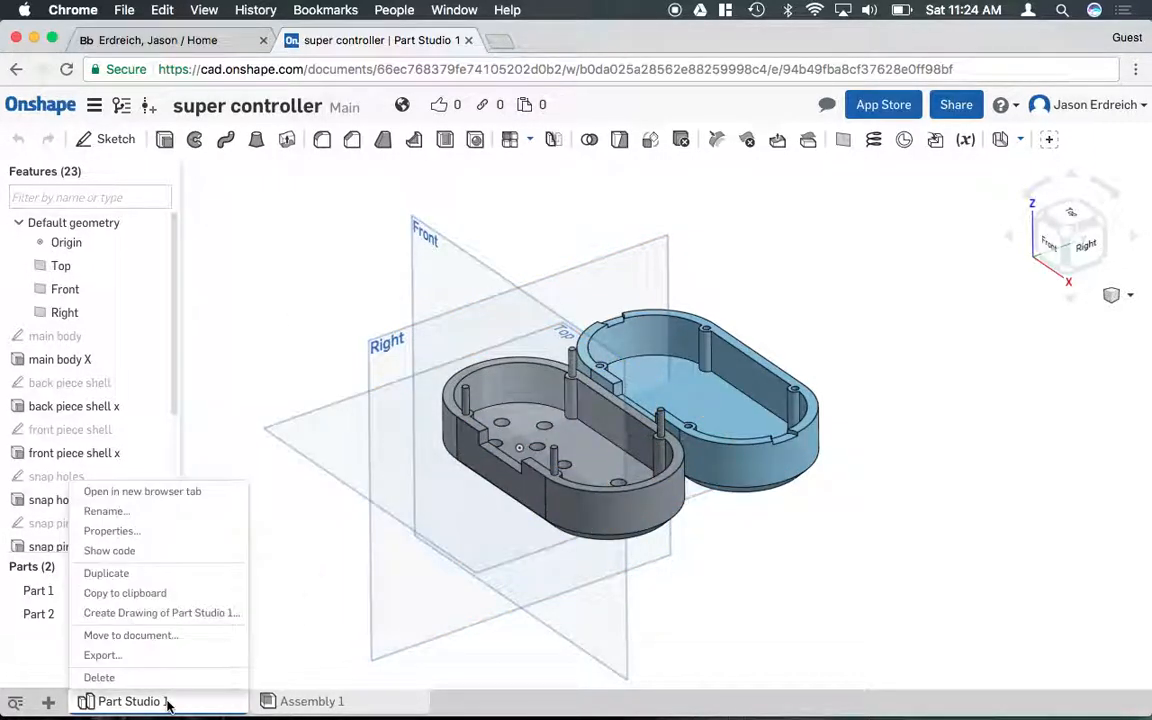
left_click(158, 614)
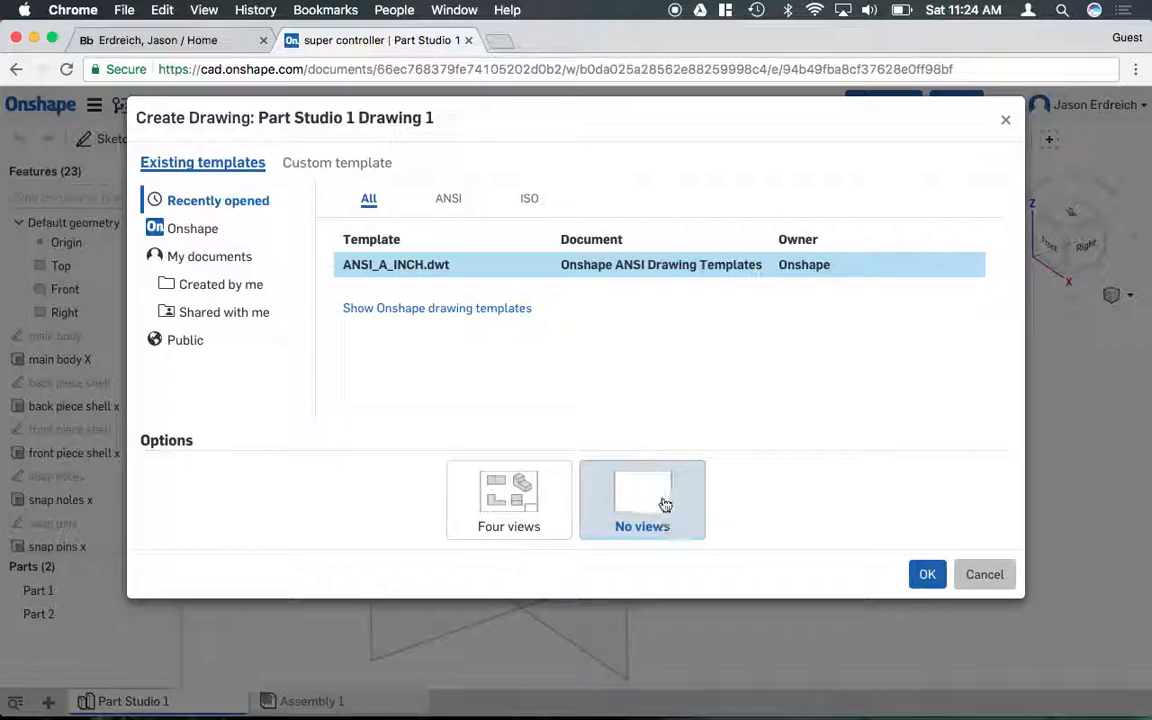
left_click(505, 495)
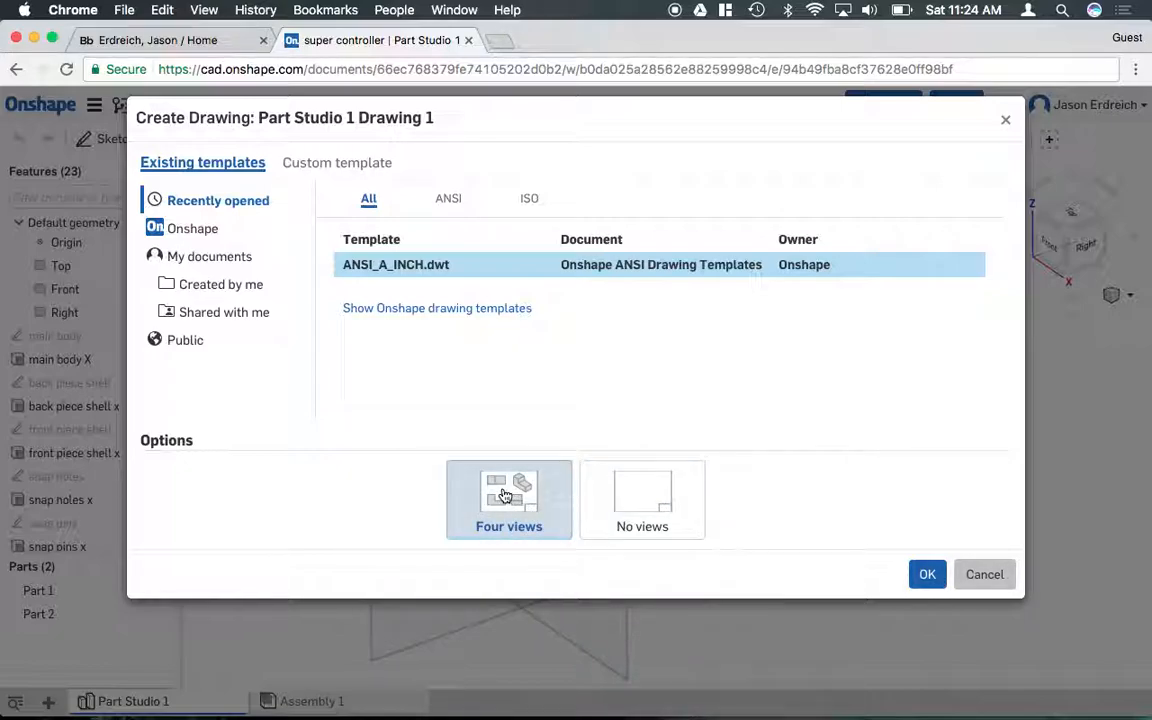
left_click(928, 576)
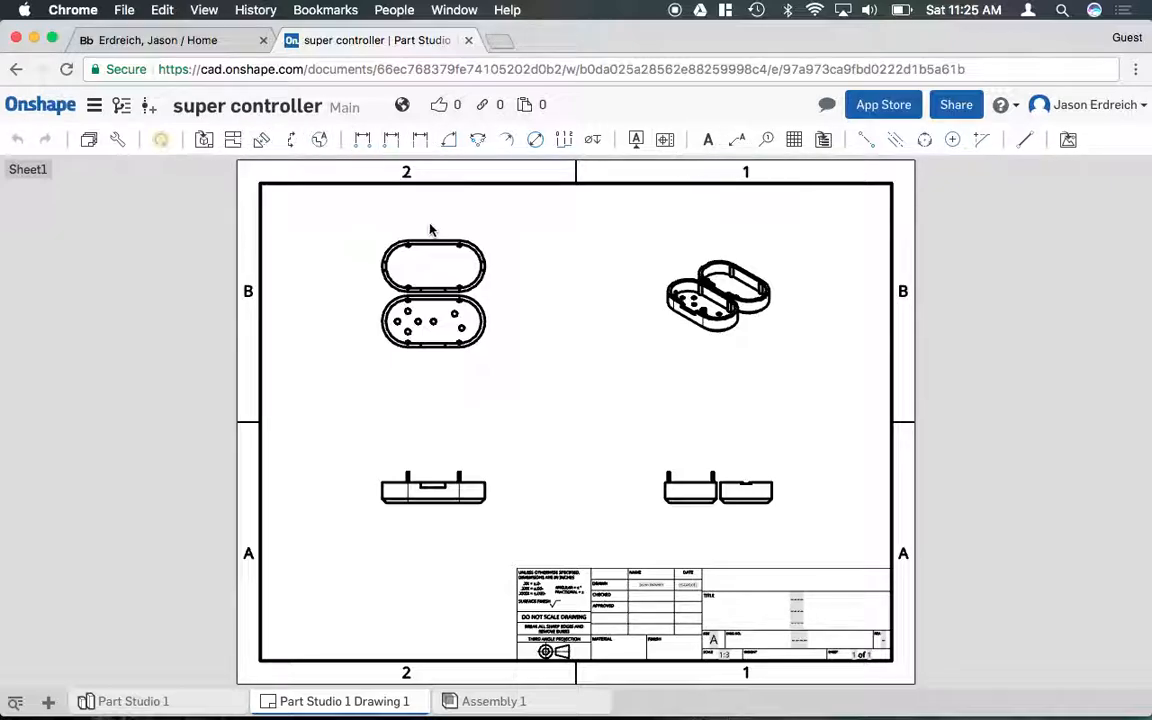
Dimension the overall height of the upper shell in the top view, placing the dimension beside its right end
scroll(430, 260, "up", 5)
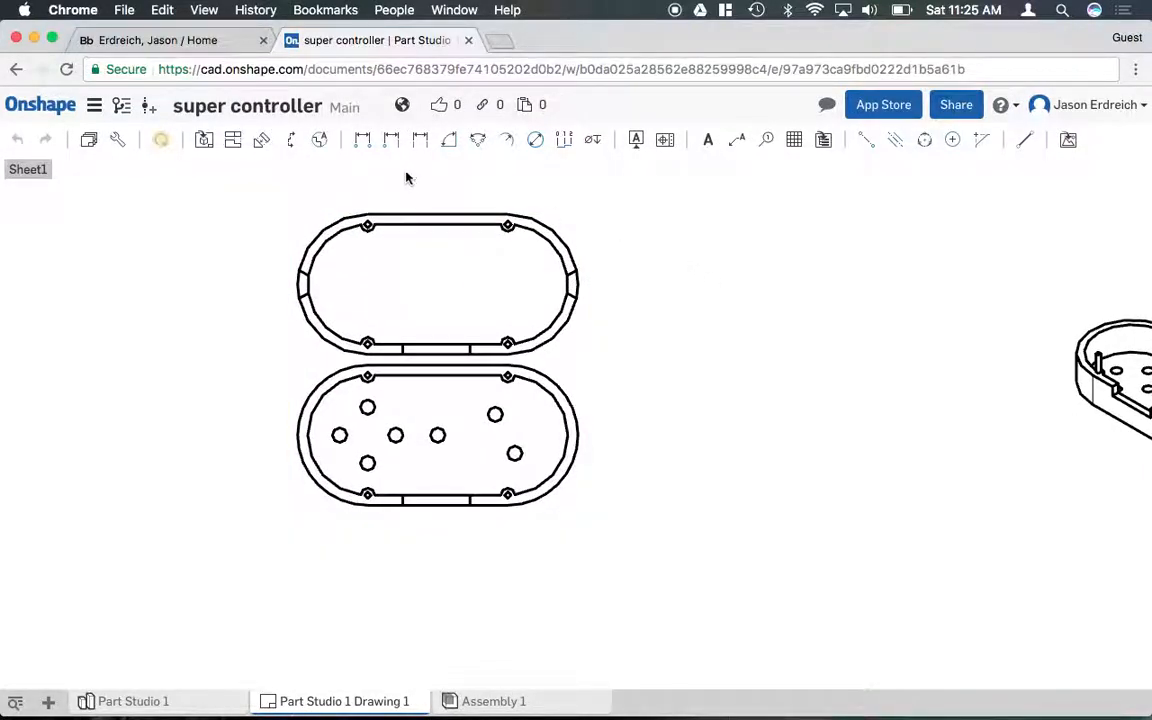
left_click(362, 139)
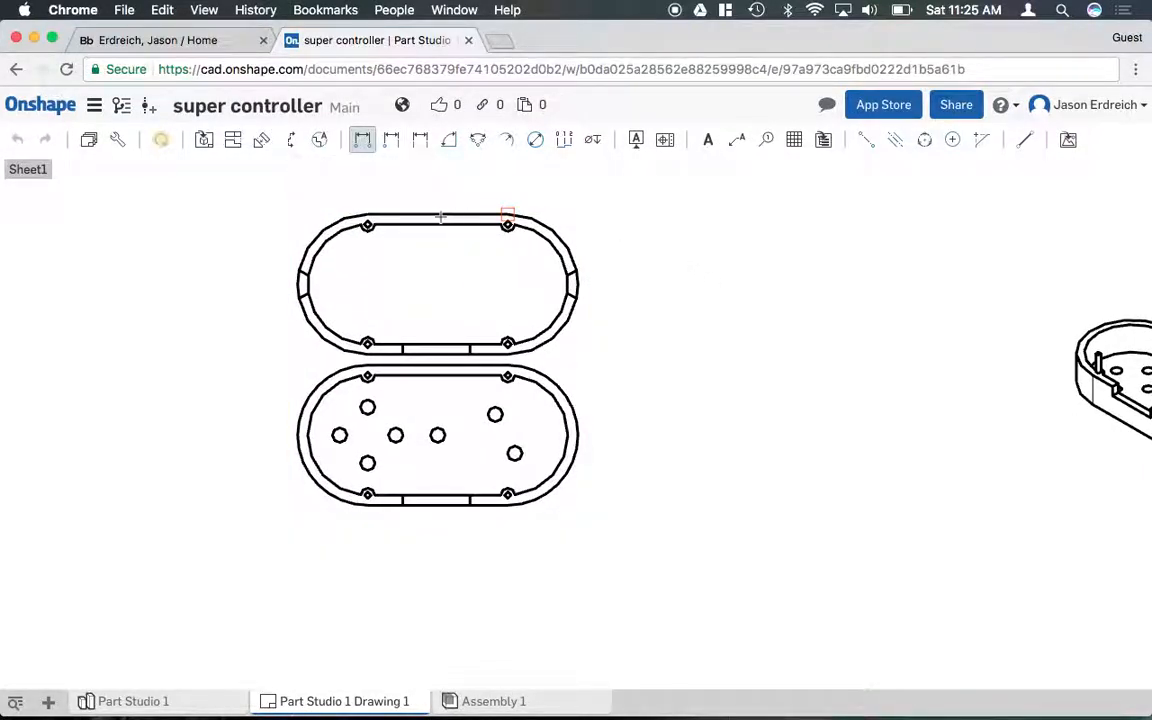
scroll(455, 210, "up", 3)
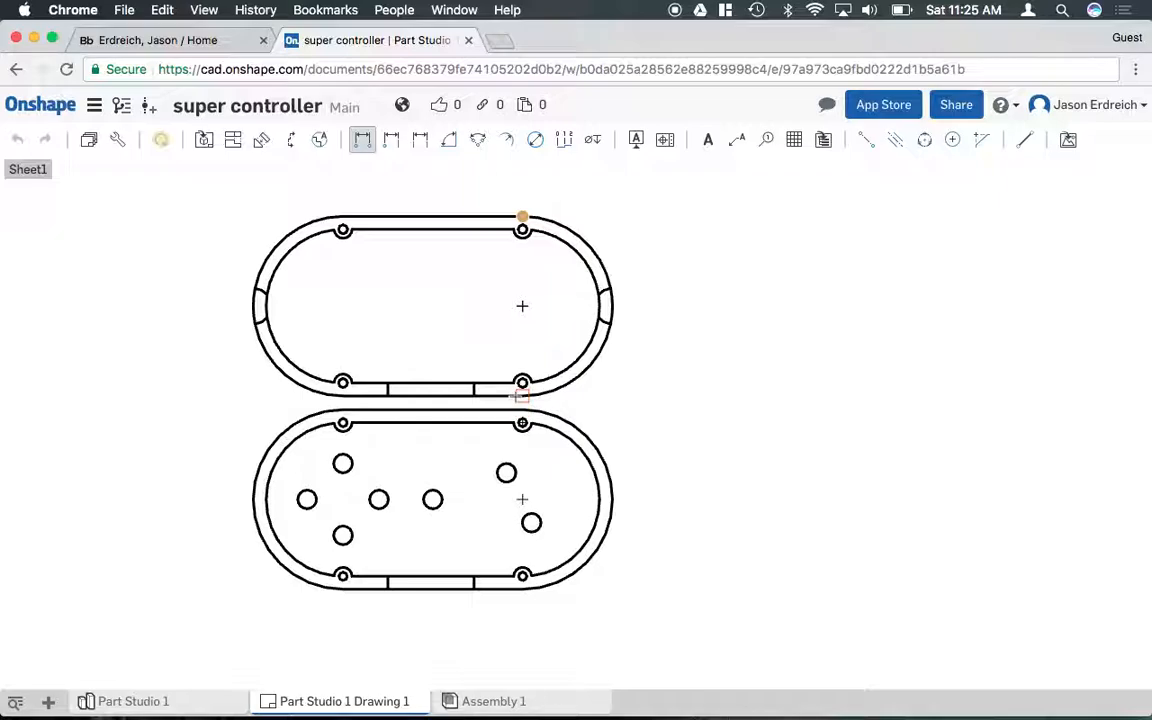
left_click(521, 395)
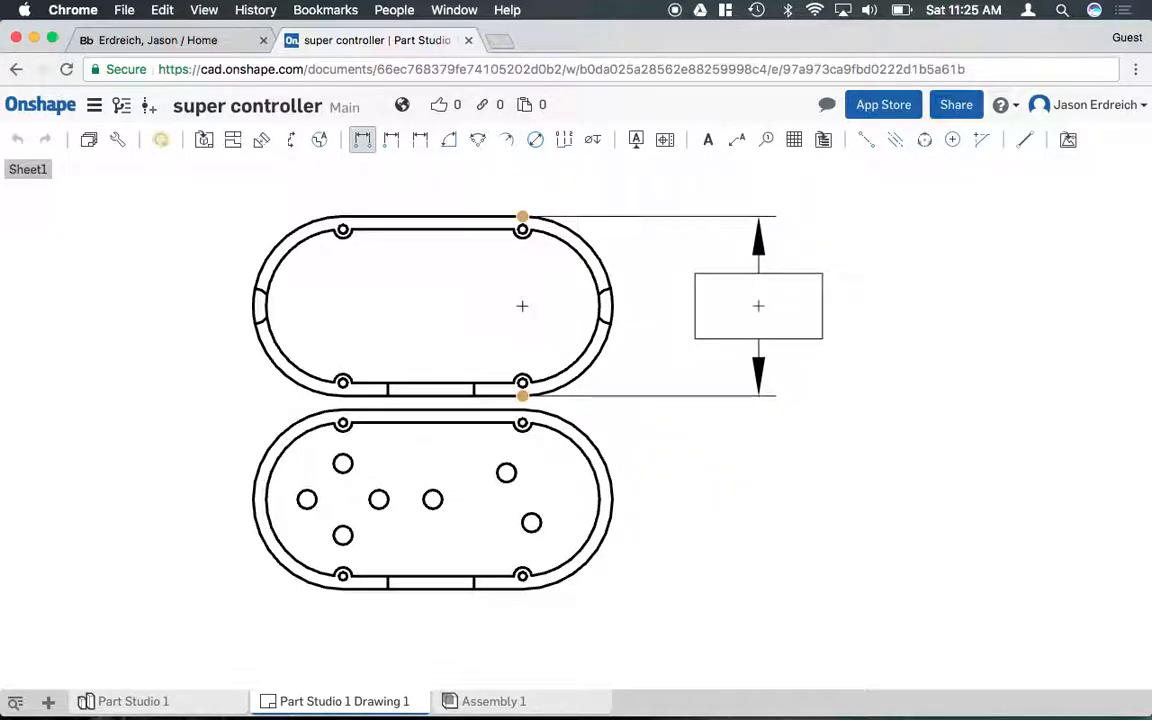
left_click(758, 305)
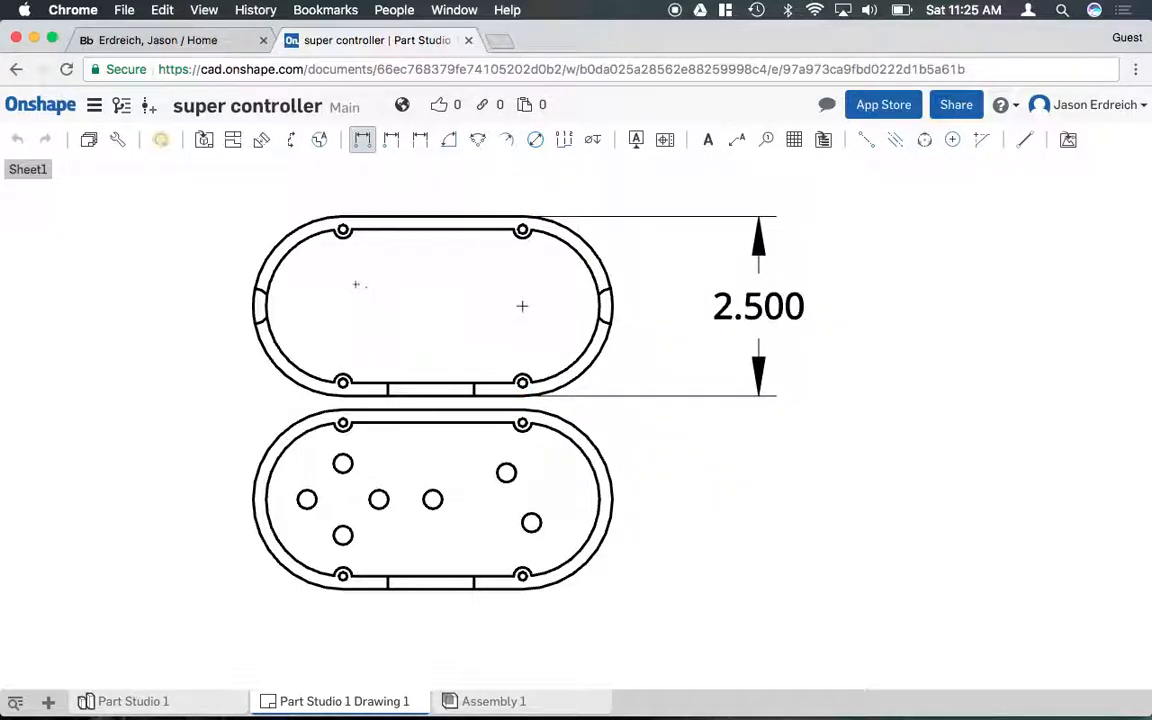
Dimension the length of the upper shell in the top view between its left and right ends, placing the dimension above it
left_click(252, 305)
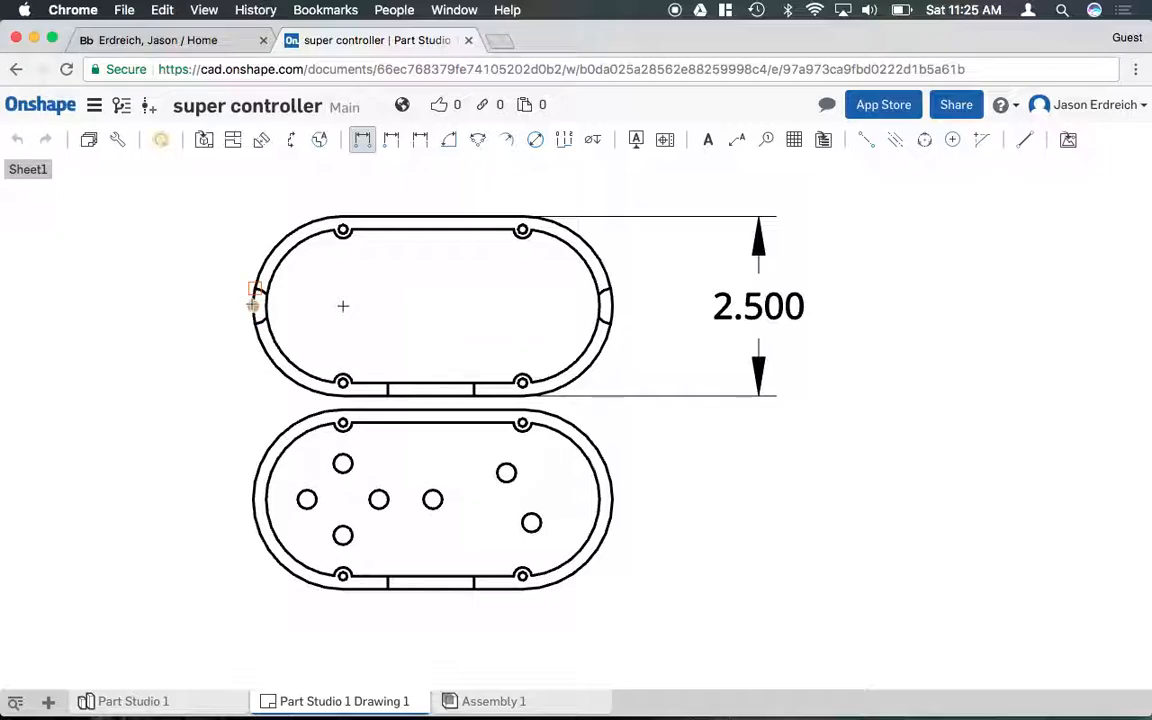
left_click(610, 322)
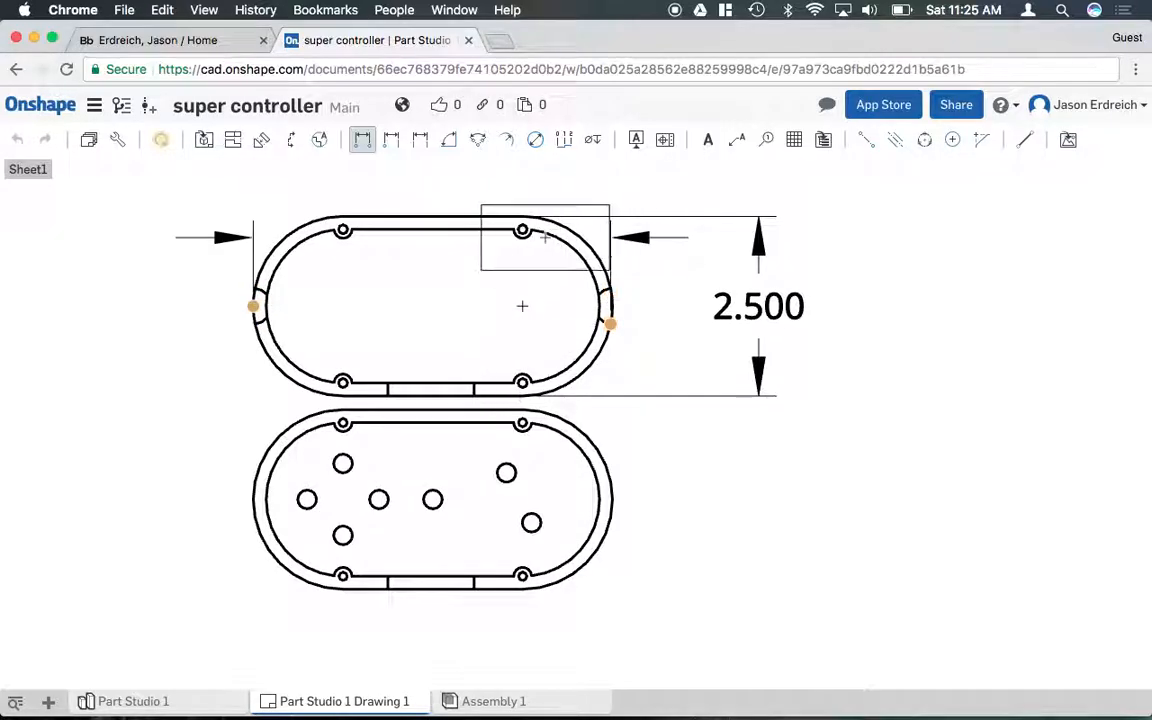
left_click(522, 305)
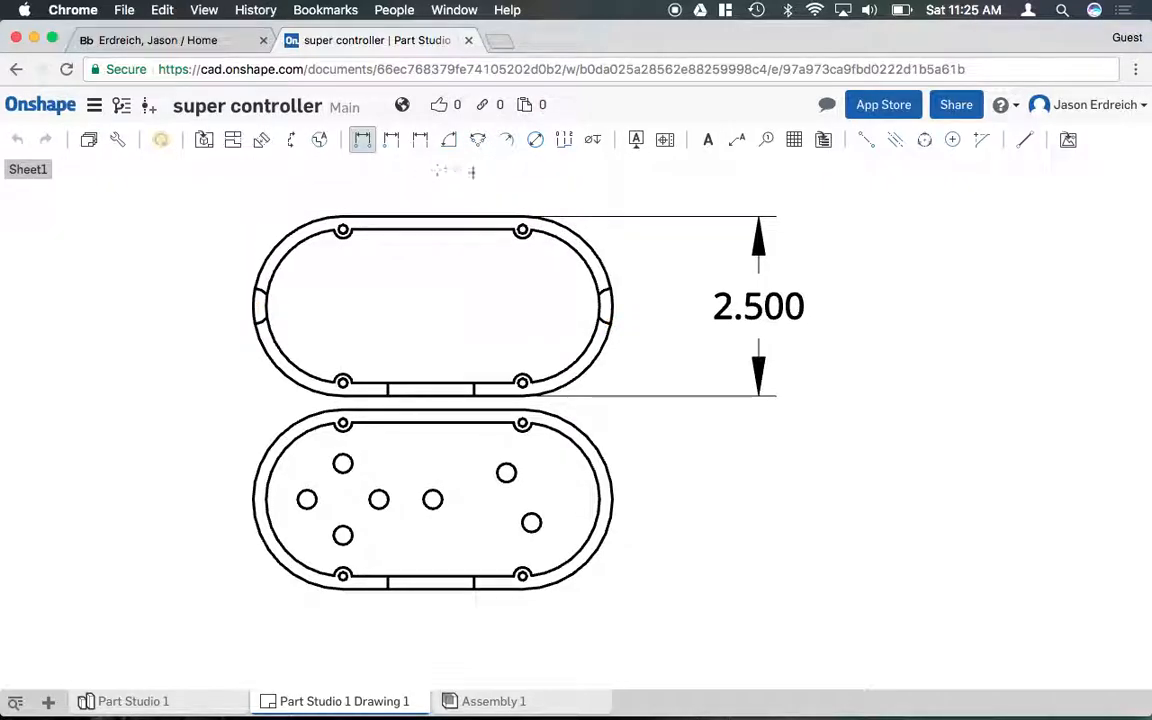
Add a diameter dimension to the center hole of the lower shell in the top view, placing it below the shell
scroll(527, 222, "down", 3)
scroll(527, 222, "down", 3)
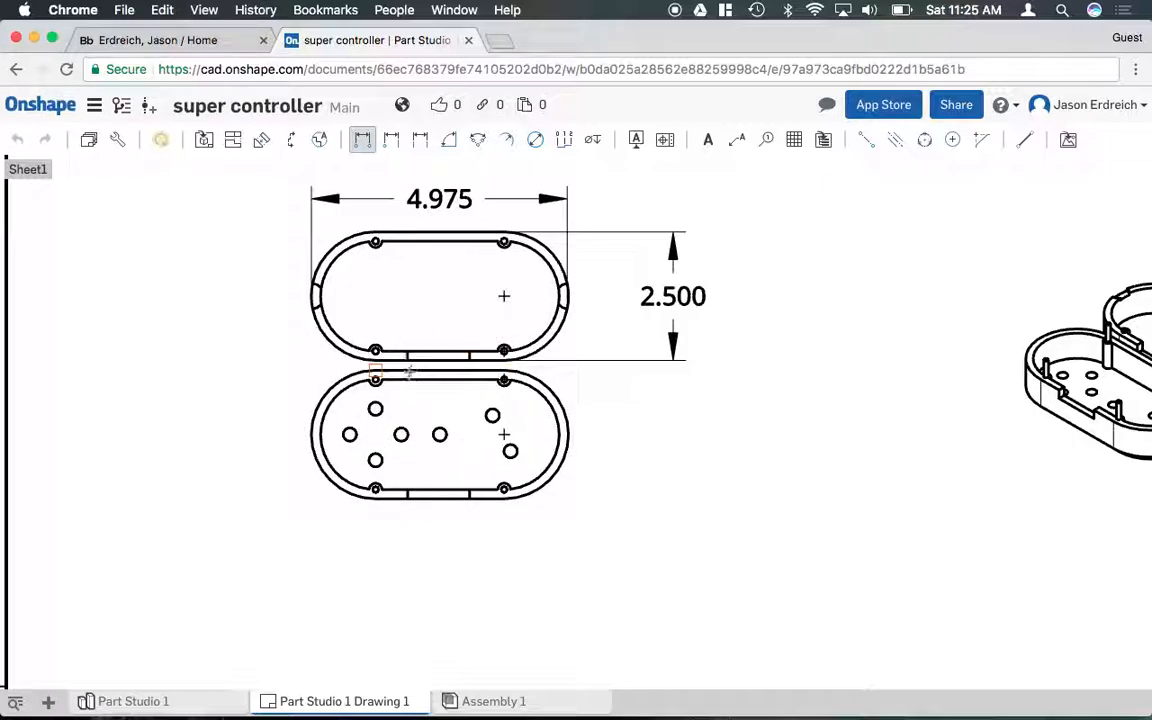
scroll(420, 425, "up", 2)
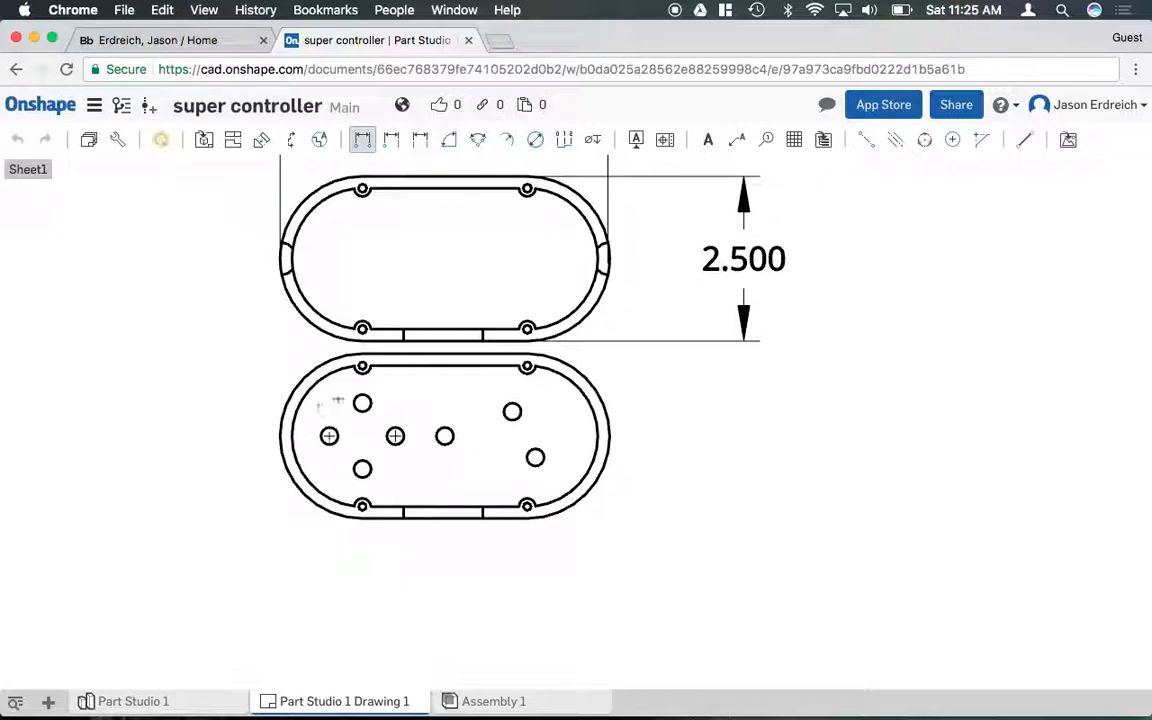
left_click(445, 436)
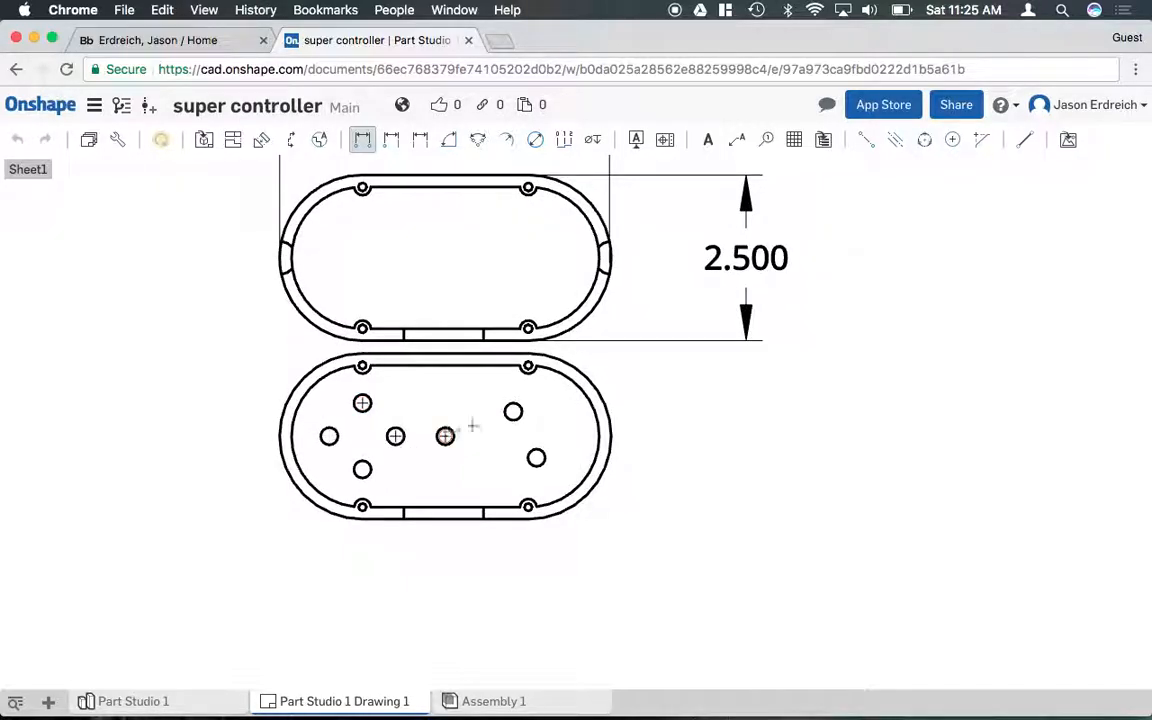
left_click(535, 142)
scroll(370, 345, "up", 1)
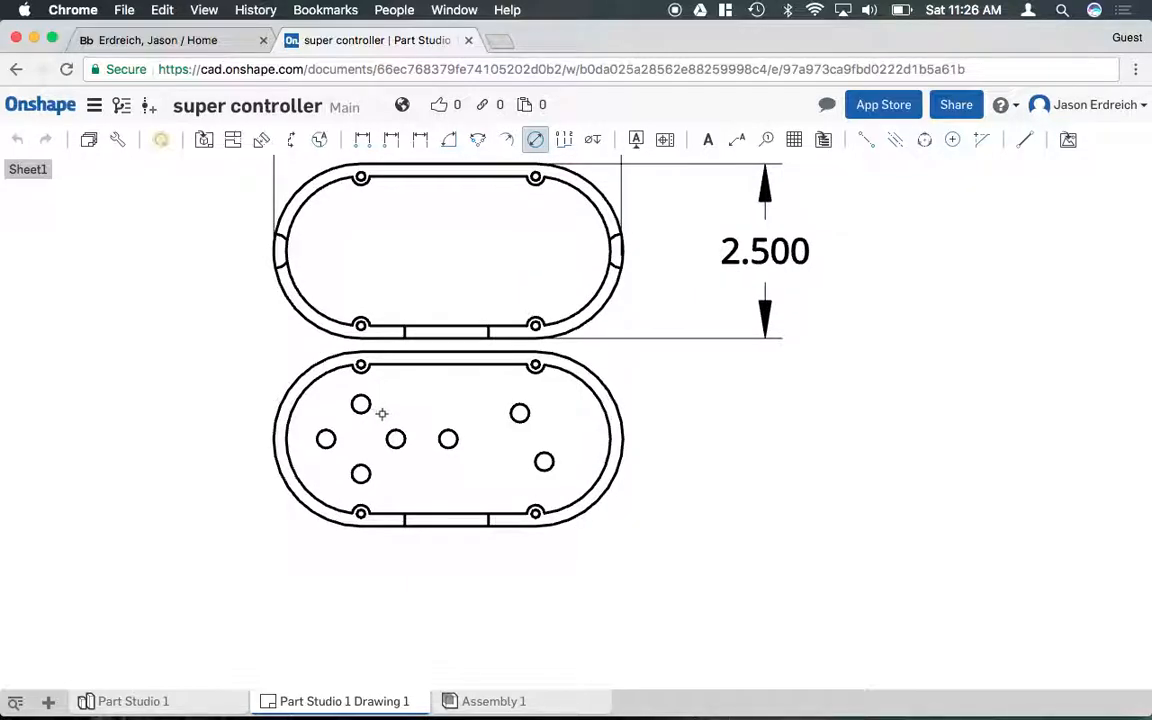
left_click(448, 440)
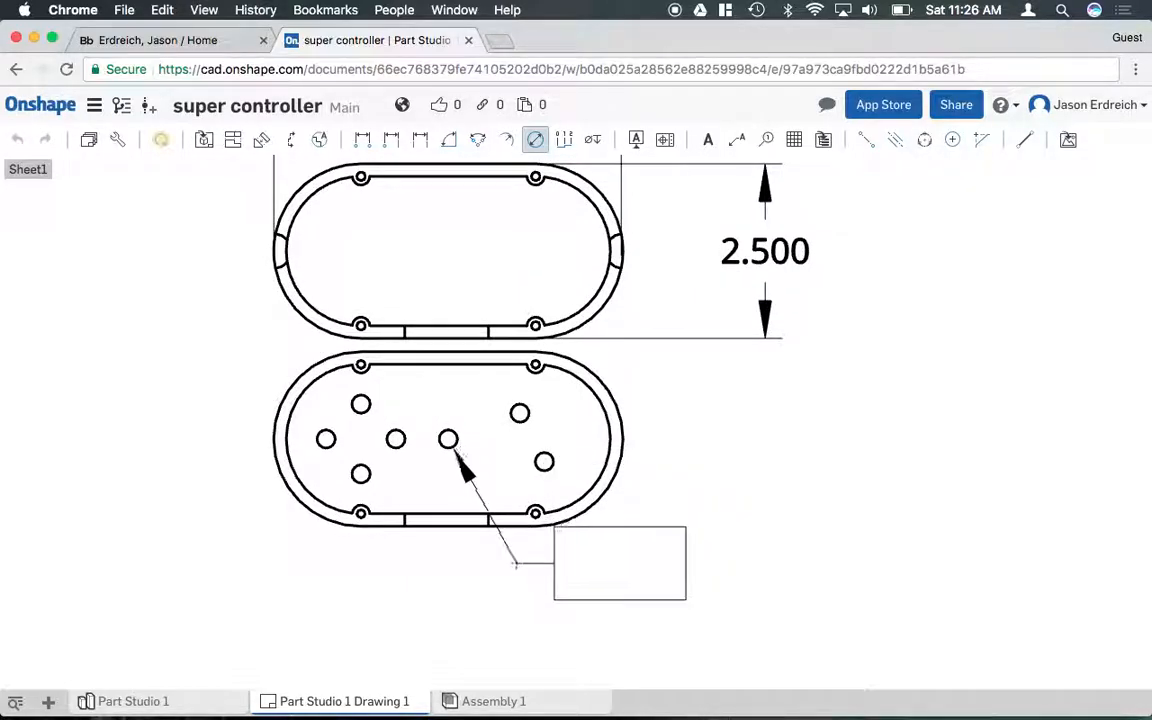
left_click(590, 576)
scroll(434, 433, "down", 2)
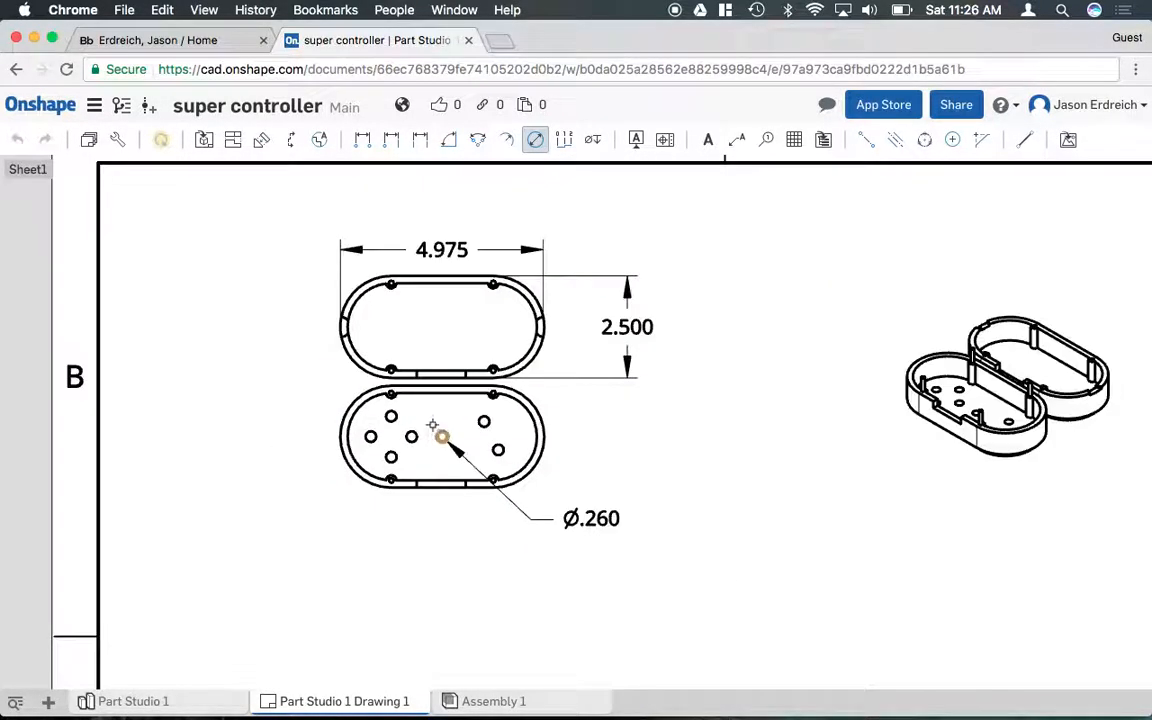
Dimension the body height in the front view from the upper rim to the underside, excluding the pins
scroll(671, 445, "down", 3)
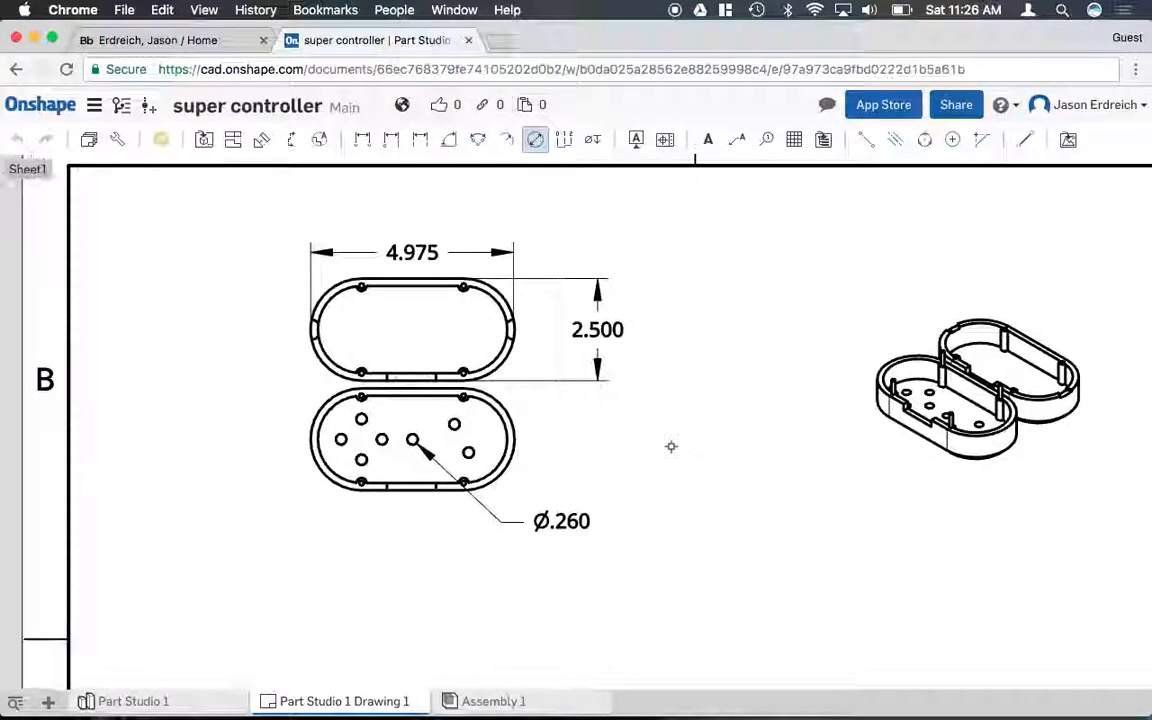
mouse_move(617, 492)
right_mouse_down()
mouse_move(594, 436)
mouse_move(533, 386)
right_mouse_up()
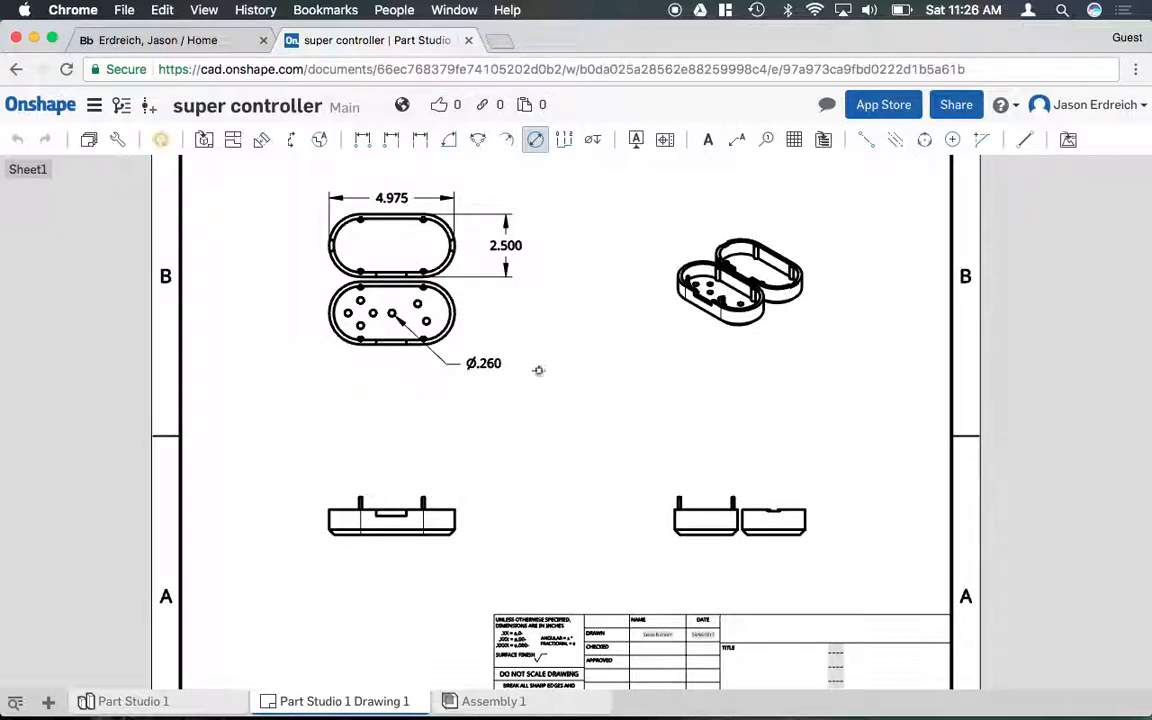
scroll(391, 494, "up", 5)
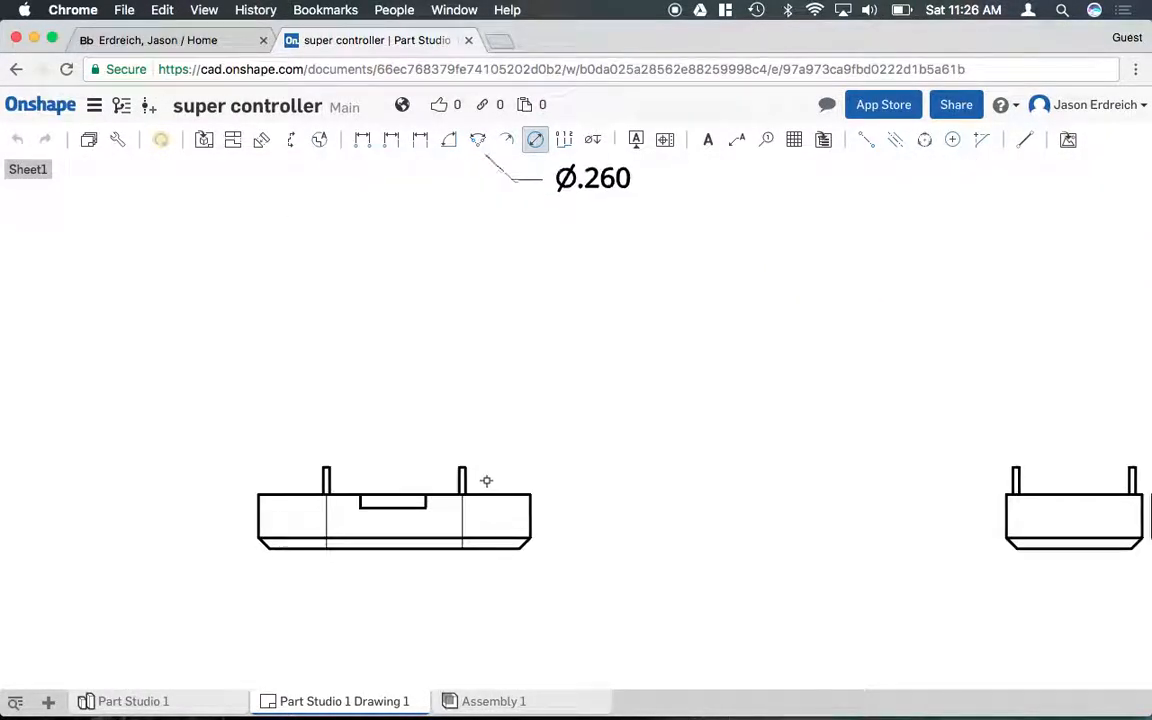
left_click(364, 141)
scroll(518, 451, "up", 2)
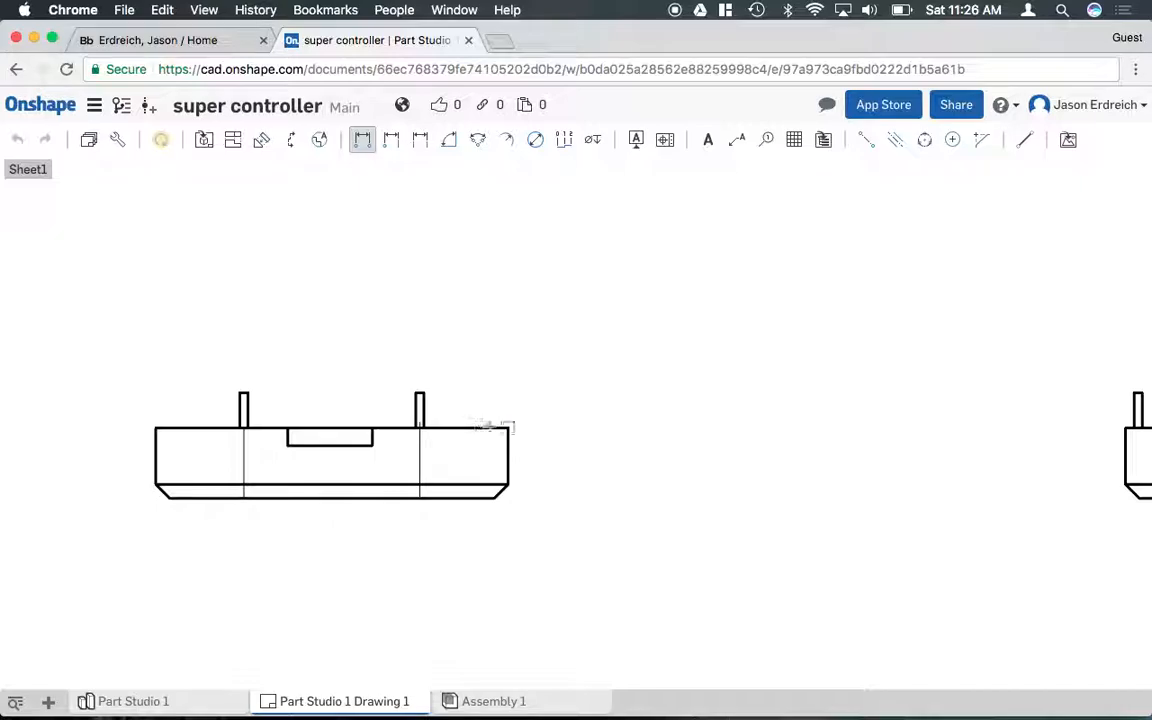
left_click(506, 428)
left_click(494, 497)
left_click(634, 461)
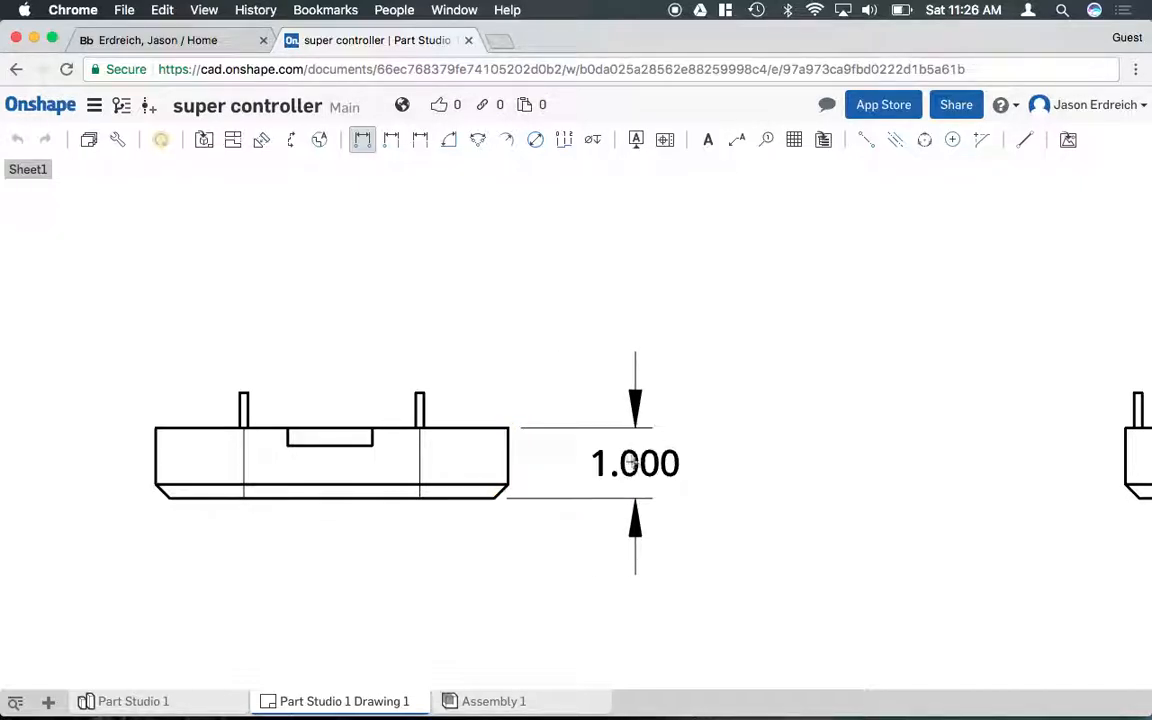
Add a horizontal dimension on the front view's right pin from its top midpoint to its left base corner
middle_click_drag(821, 477, 638, 476)
middle_click_drag(871, 481, 785, 480)
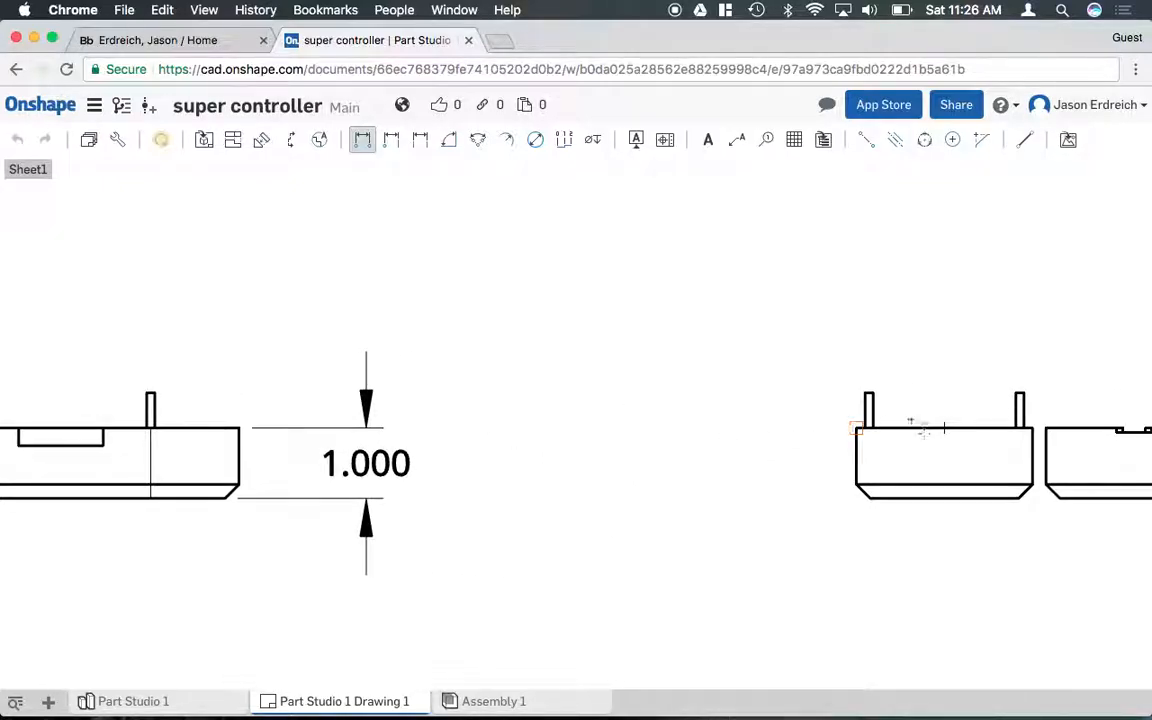
scroll(940, 430, "down", 3)
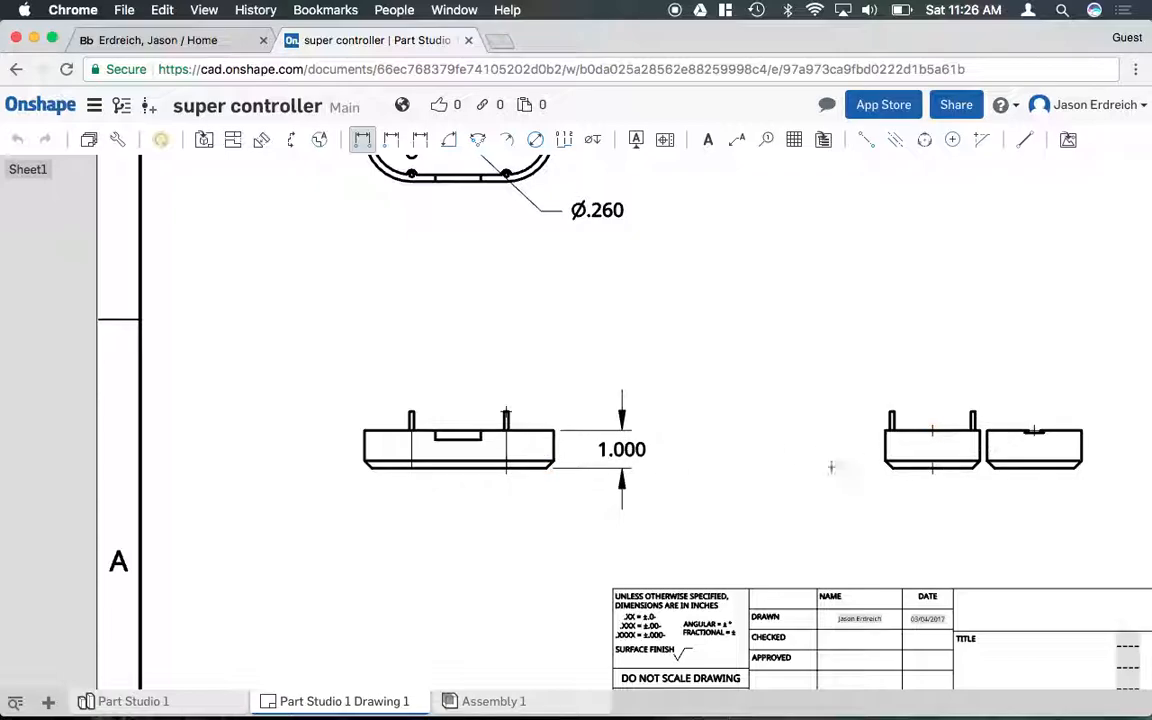
scroll(688, 442, "up", 5)
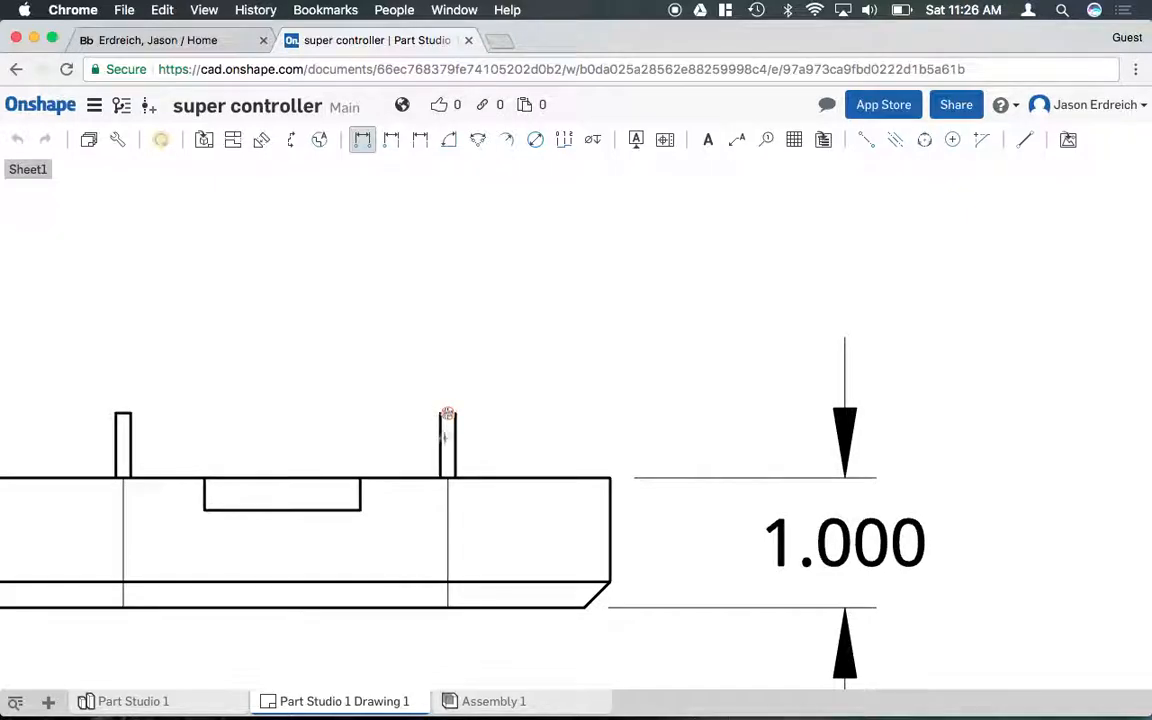
left_click(440, 478)
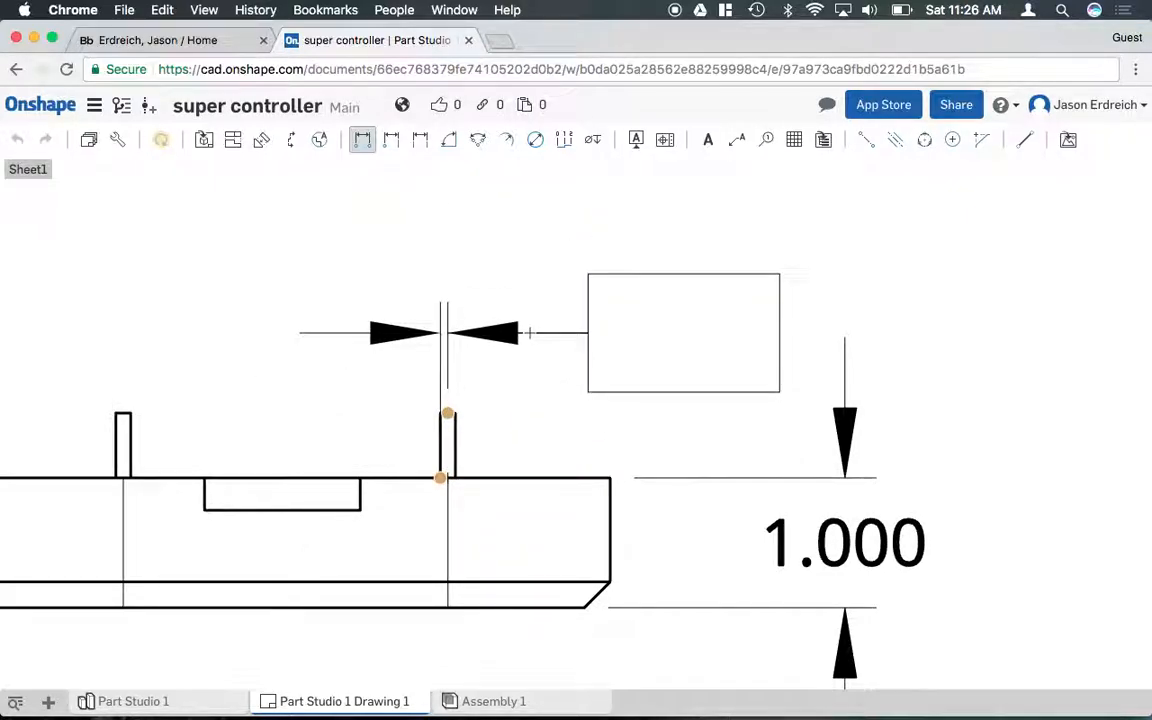
left_click(684, 338)
Add a leader note reading "All holes are equal" to the lower-right hole of the lower shell in the top view
scroll(462, 361, "down", 6)
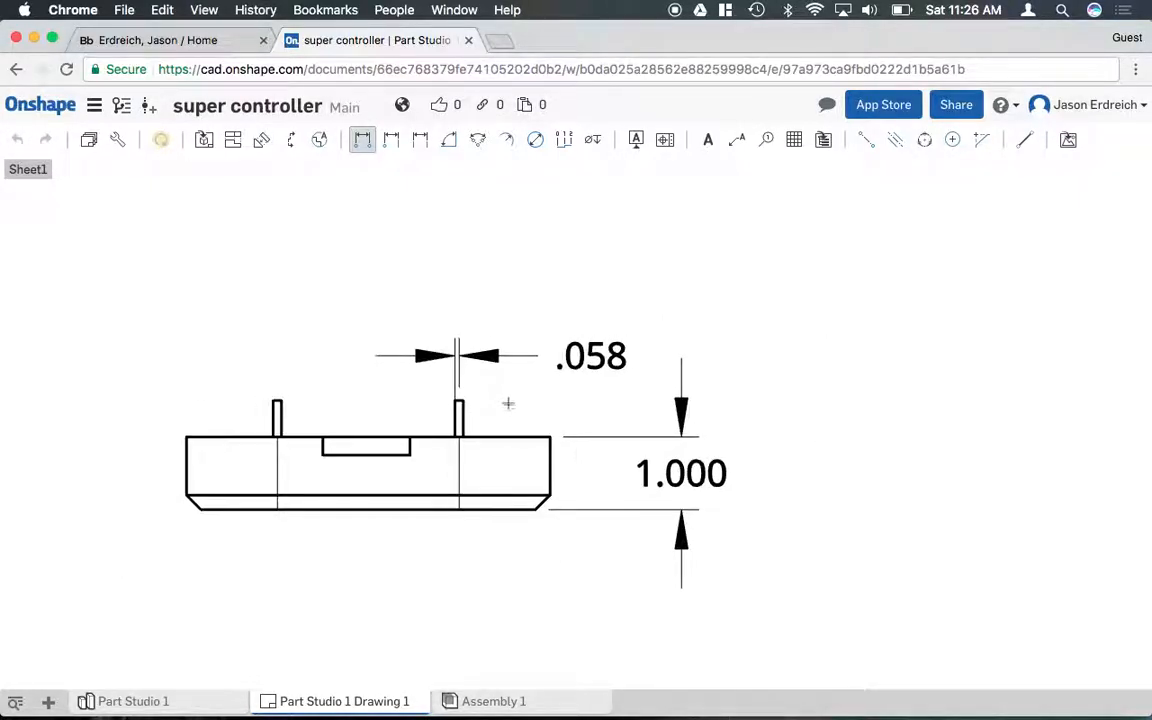
scroll(378, 428, "down", 6)
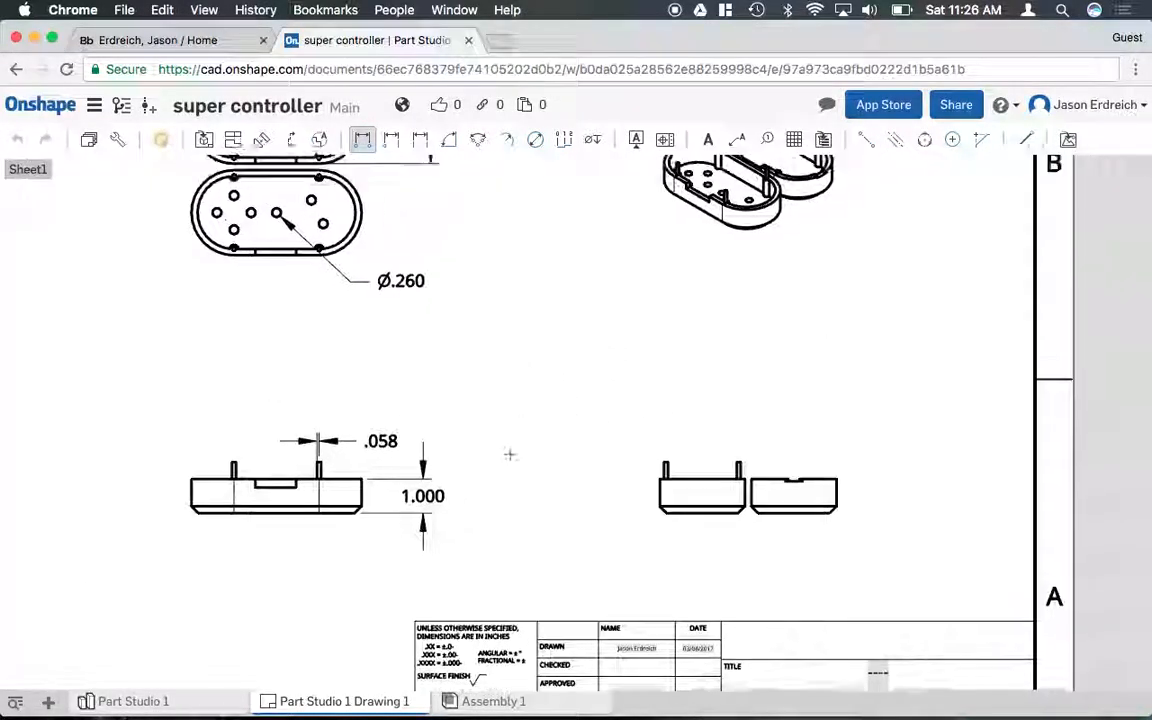
left_click(737, 139)
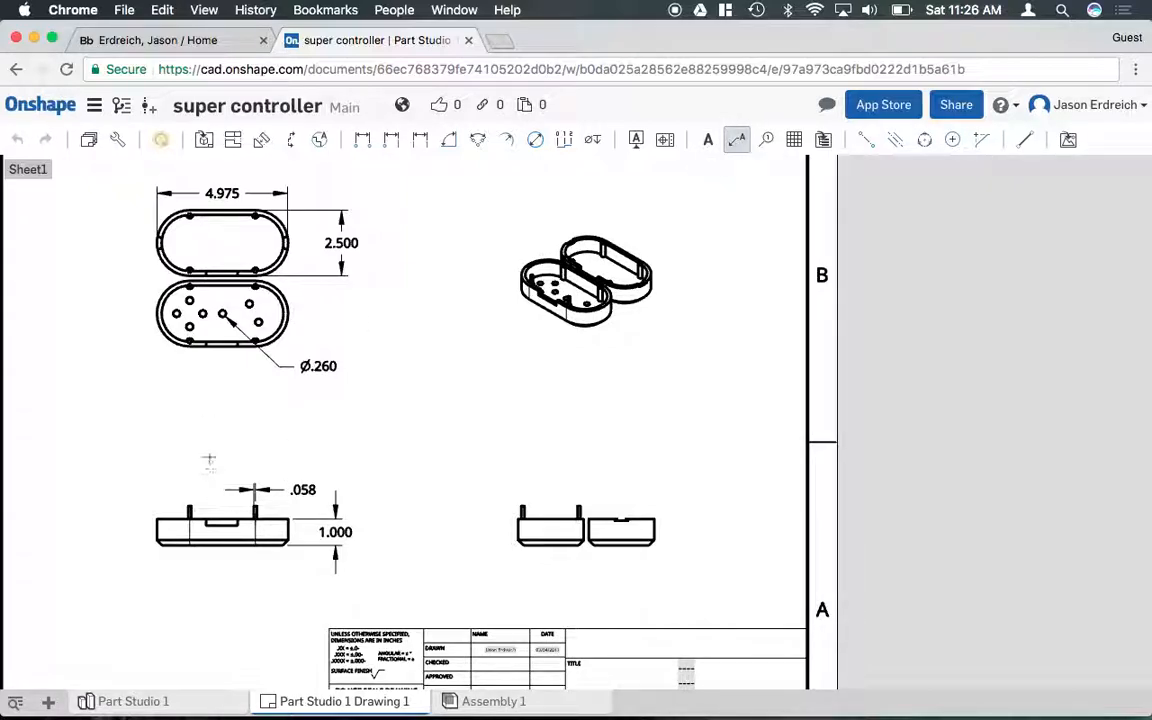
scroll(211, 420, "up", 6)
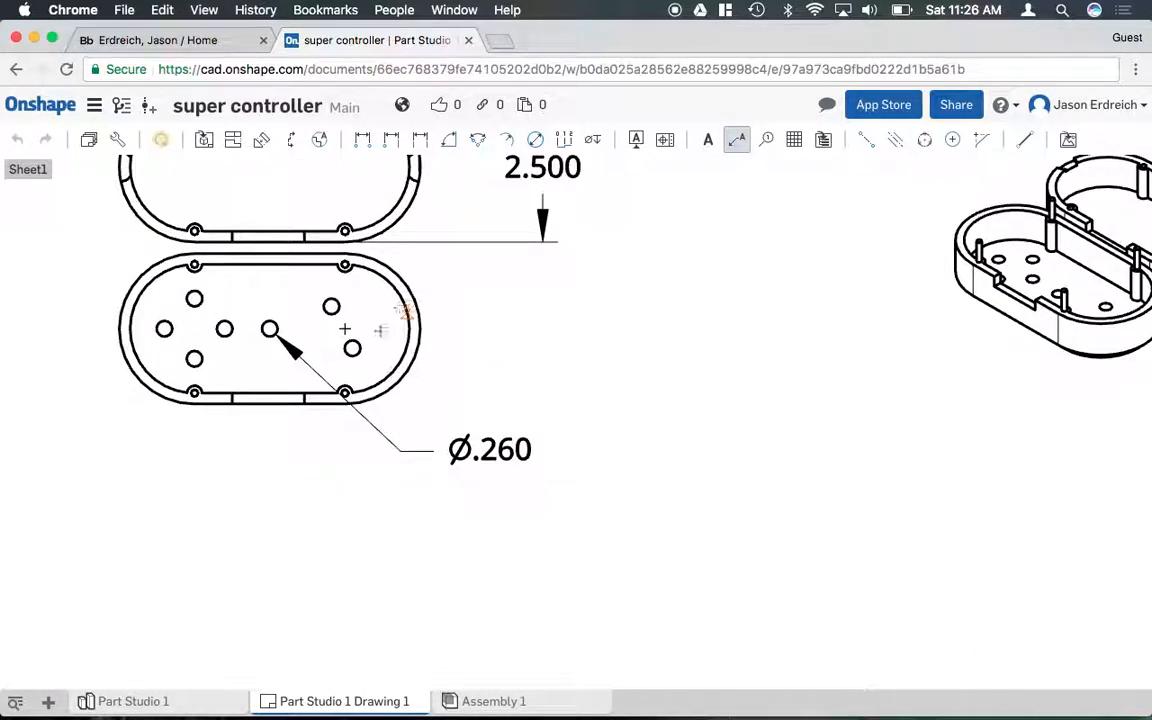
left_click(352, 341)
left_click(517, 345)
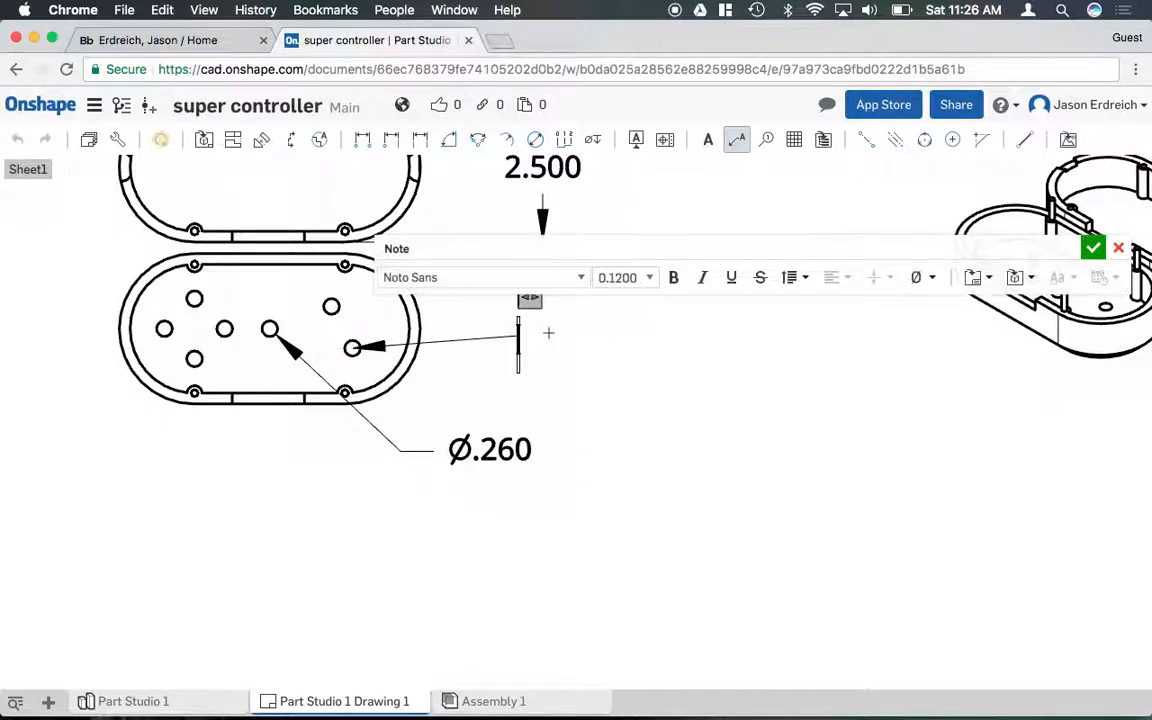
type("All hole")
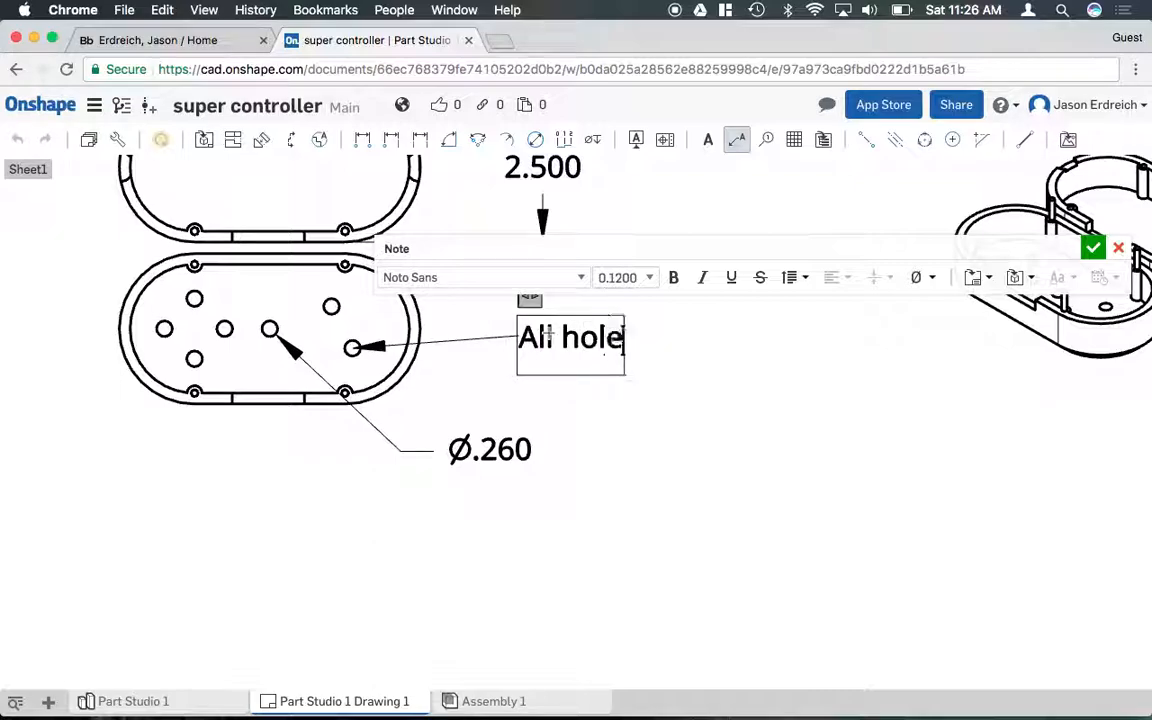
type("s are equal")
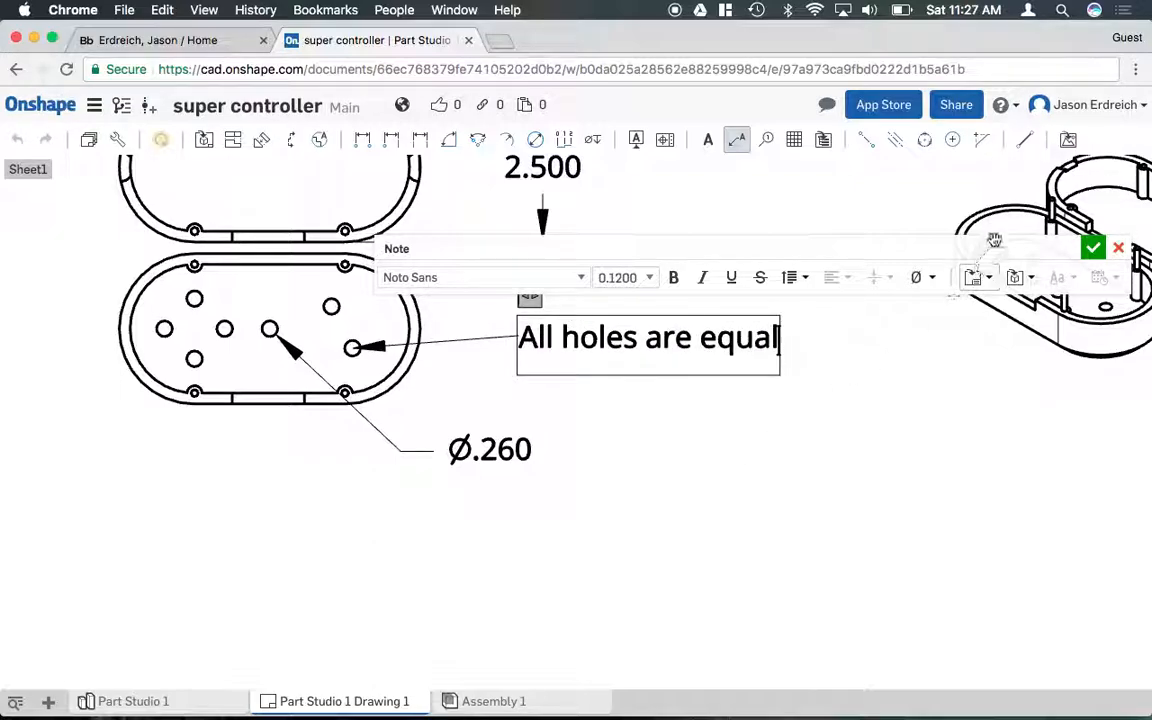
left_click(1093, 248)
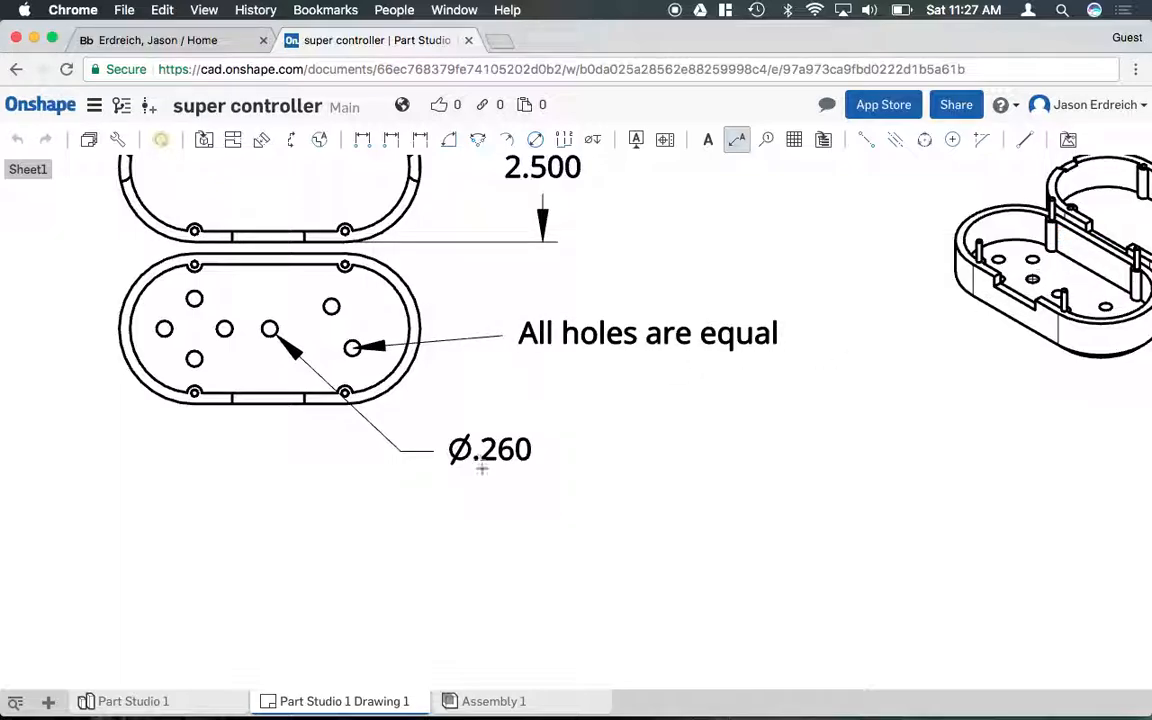
Review the annotated views and examine the title block's name, date, title, size and scale fields
scroll(595, 413, "down", 3)
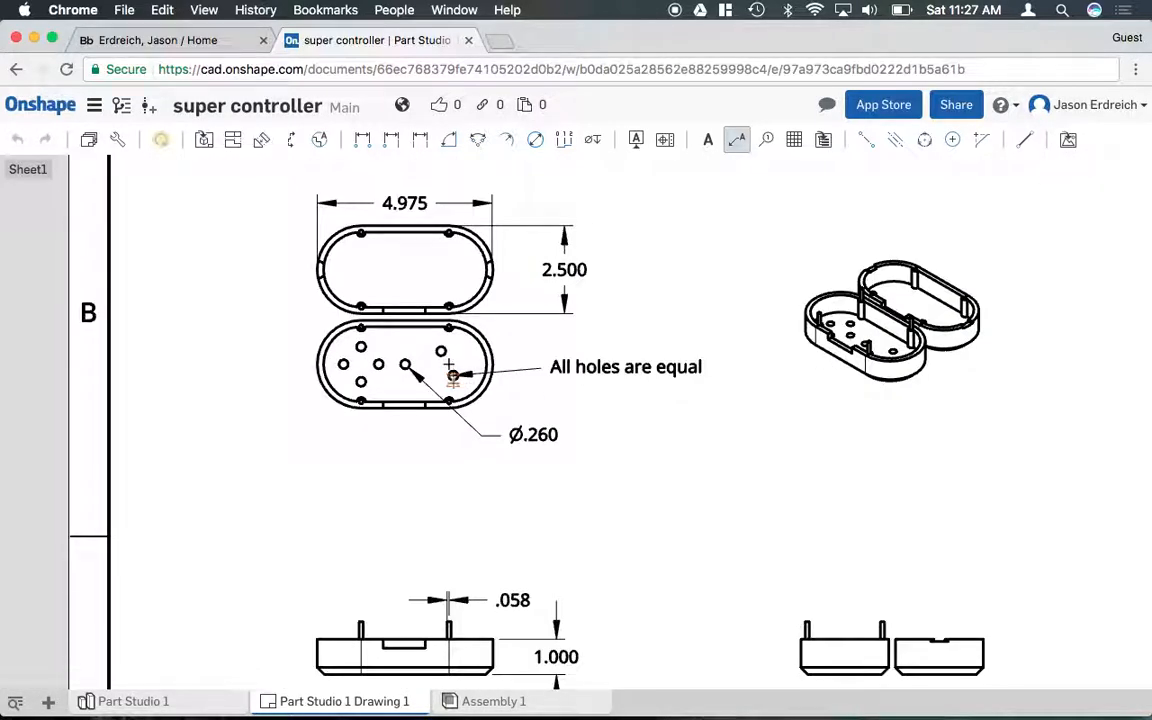
scroll(684, 388, "down", 5)
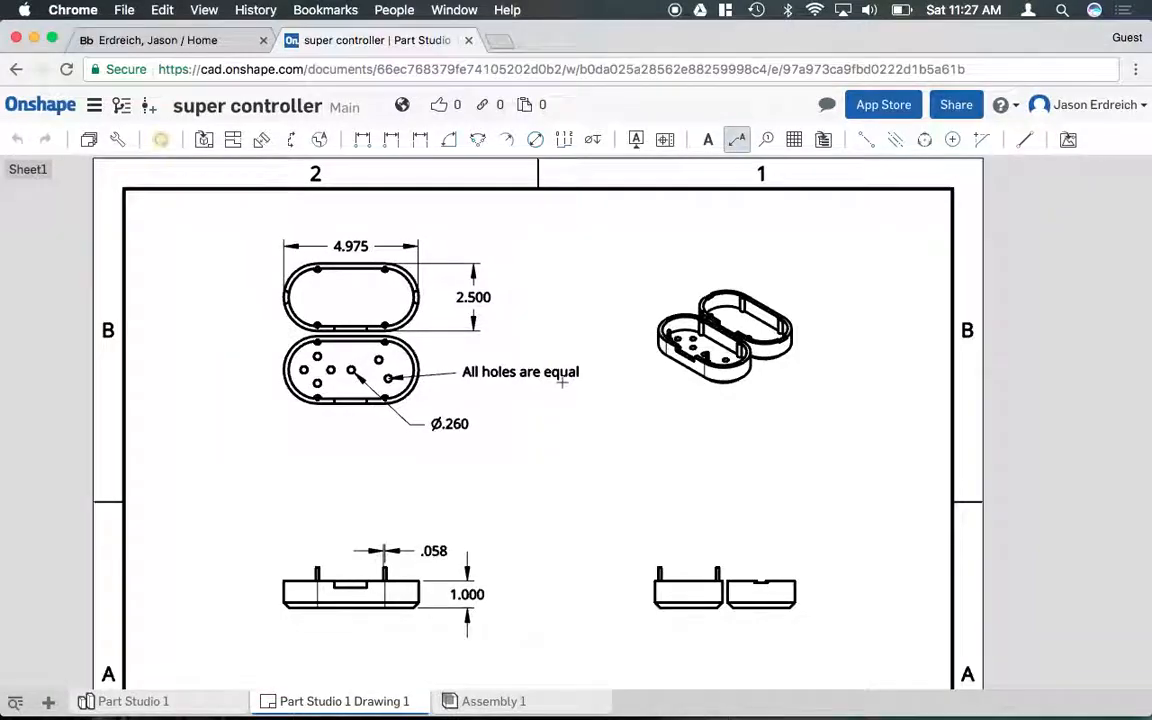
middle_click_drag(762, 677, 712, 507)
scroll(507, 518, "up", 3)
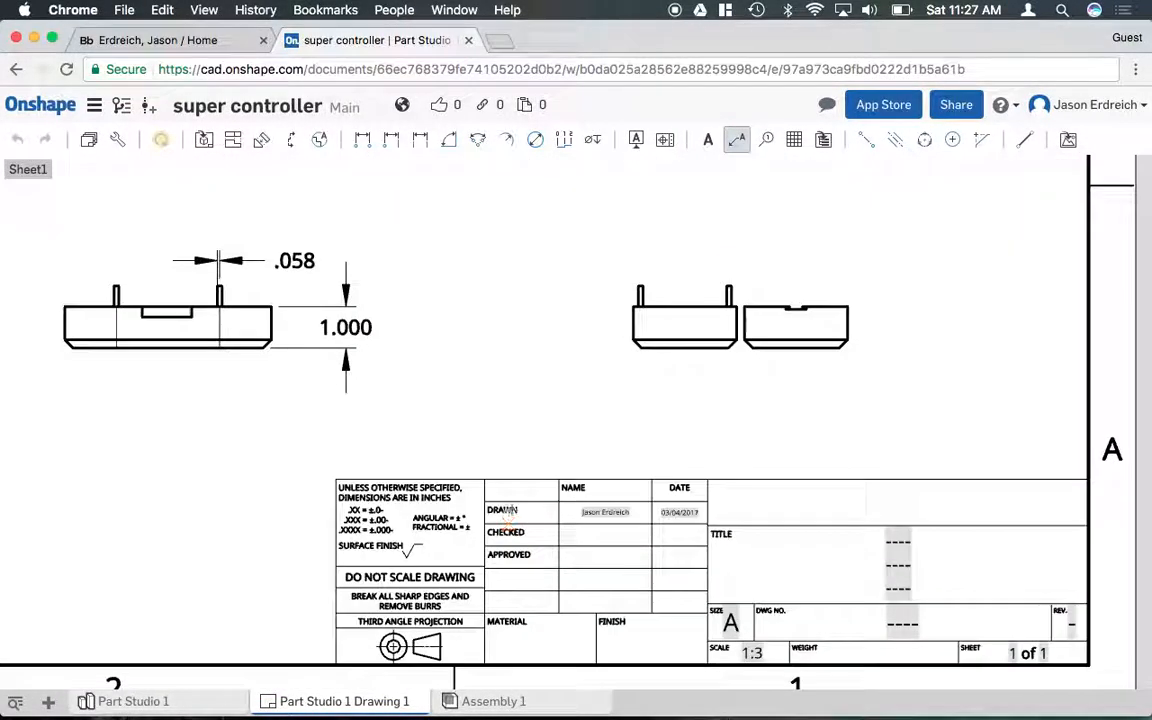
middle_click_drag(619, 527, 608, 434)
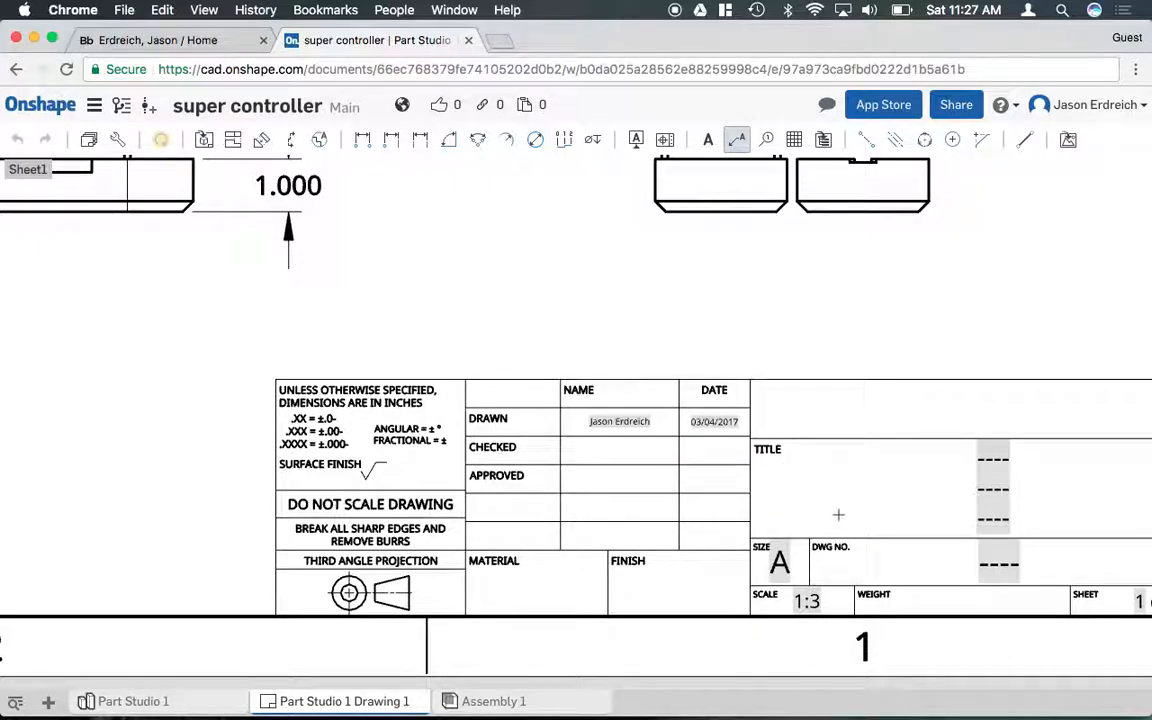
middle_click_drag(836, 514, 752, 506)
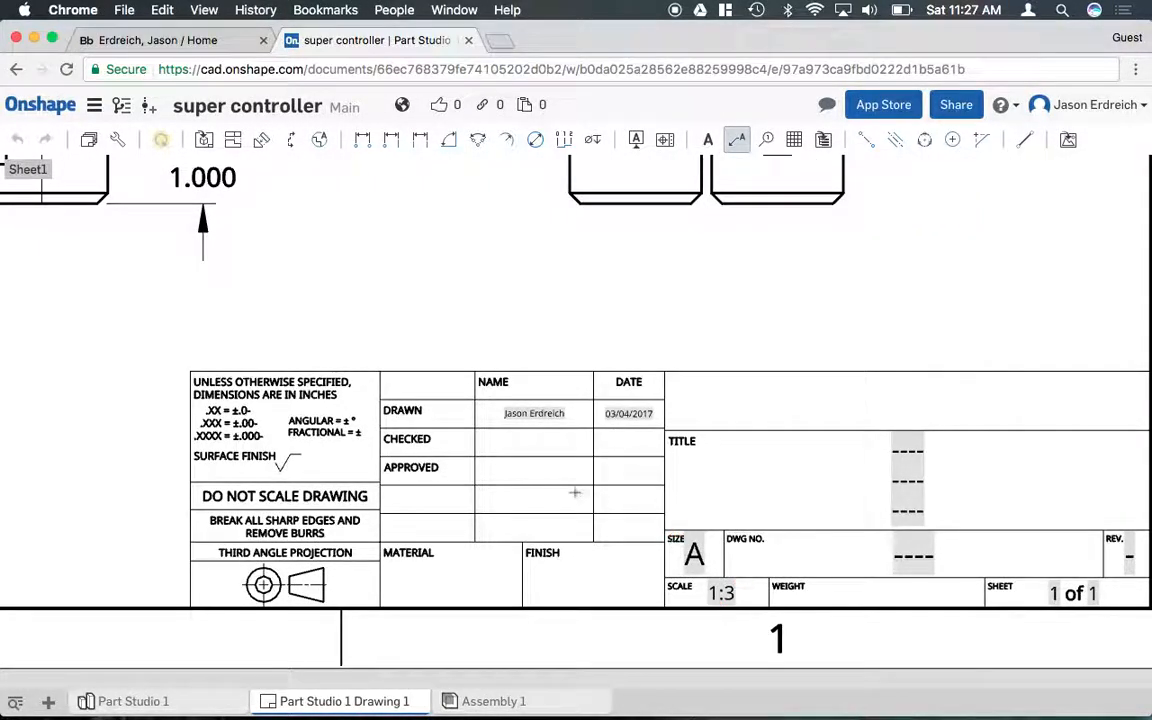
scroll(574, 491, "down", 4)
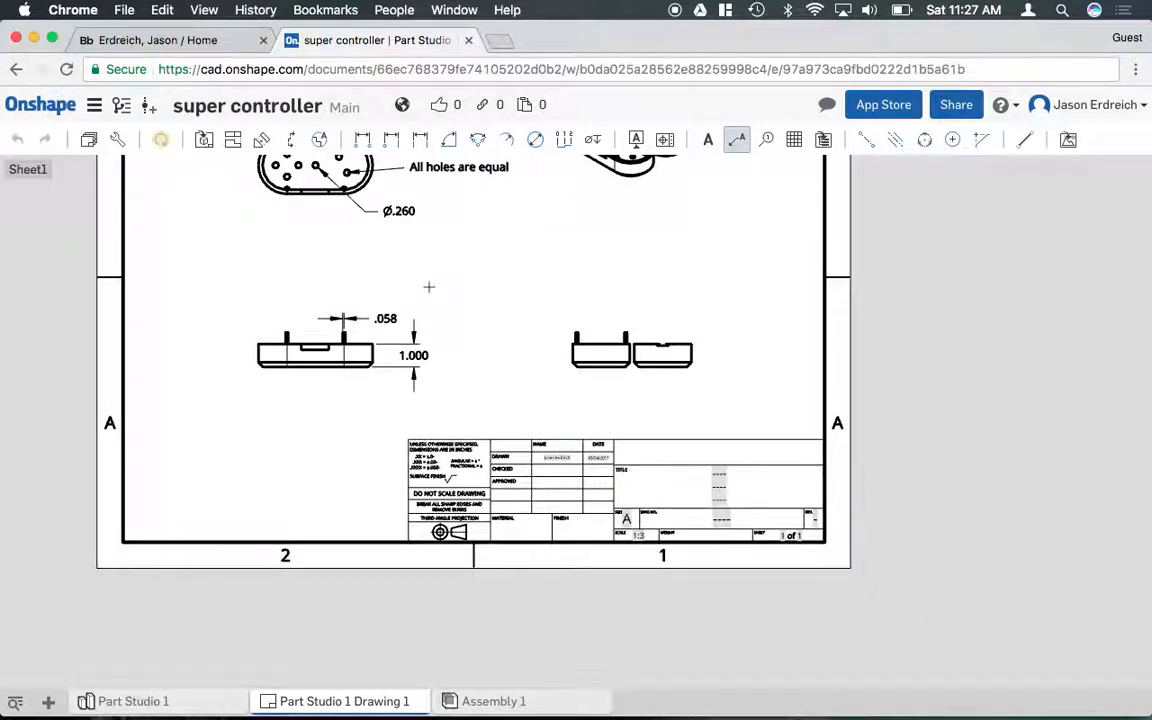
mouse_move(329, 234)
middle_mouse_down()
mouse_move(352, 303)
mouse_move(355, 401)
mouse_move(350, 378)
mouse_move(369, 395)
middle_mouse_up()
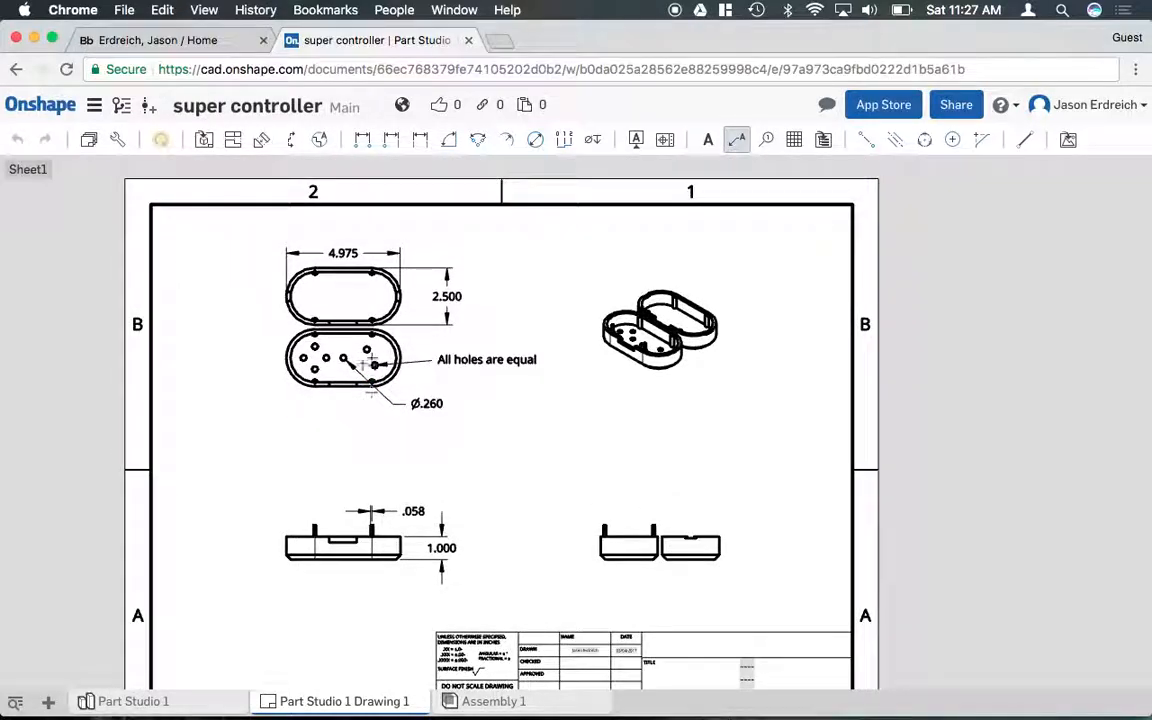